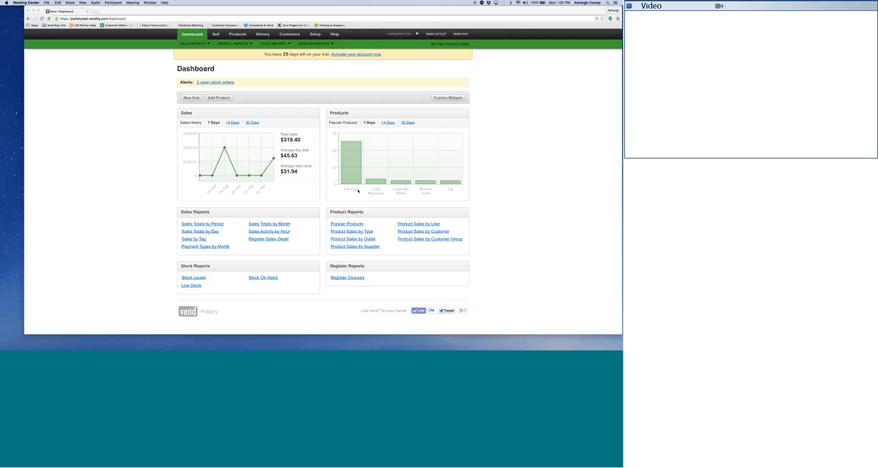
Sign back in to the store account with the saved e-mail and password, and open the Dashboard.
click(500, 194)
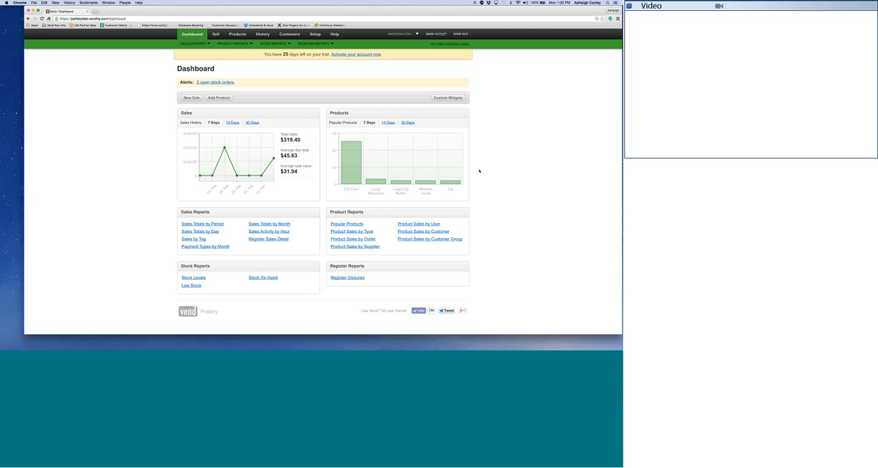
click(407, 123)
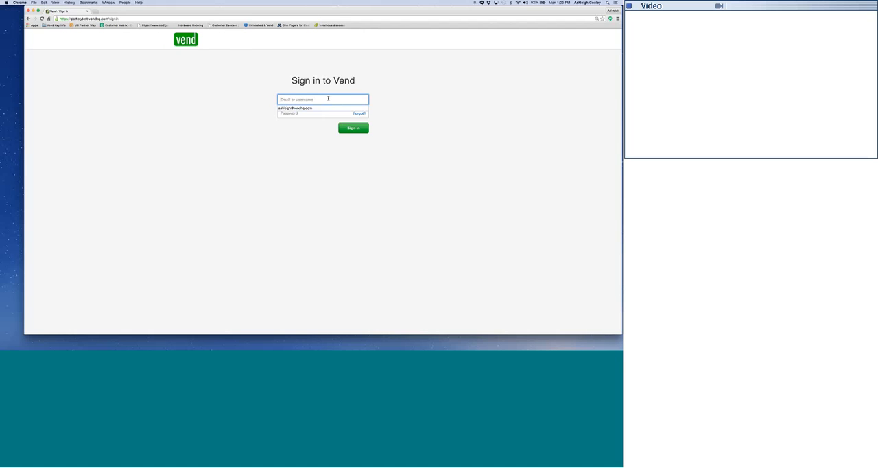
click(326, 108)
click(353, 127)
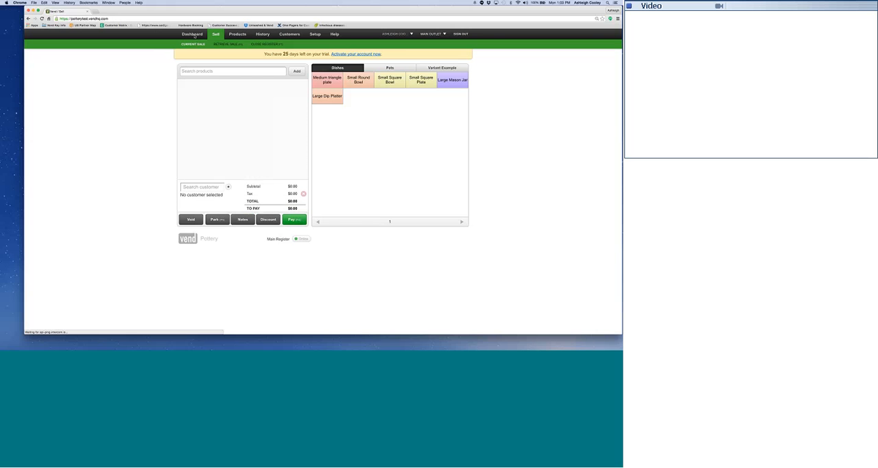
click(195, 38)
scroll(367, 165, down, 2)
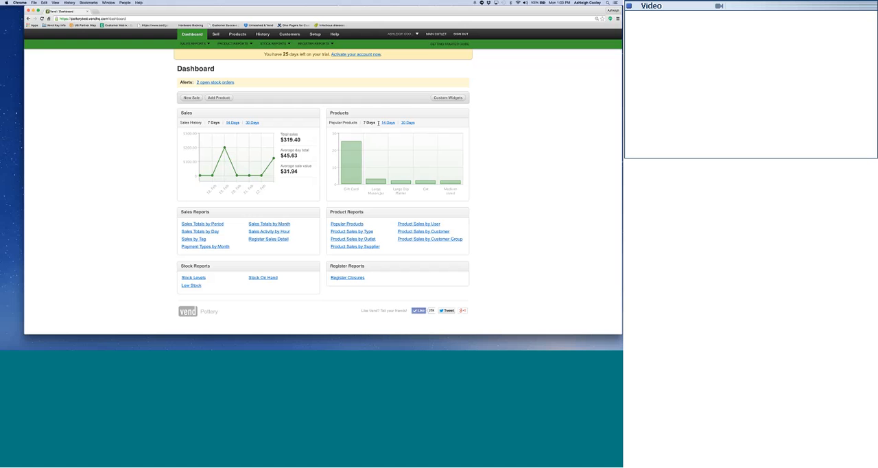
Start a sale with one Small Square Plate and view that item's product details.
click(216, 33)
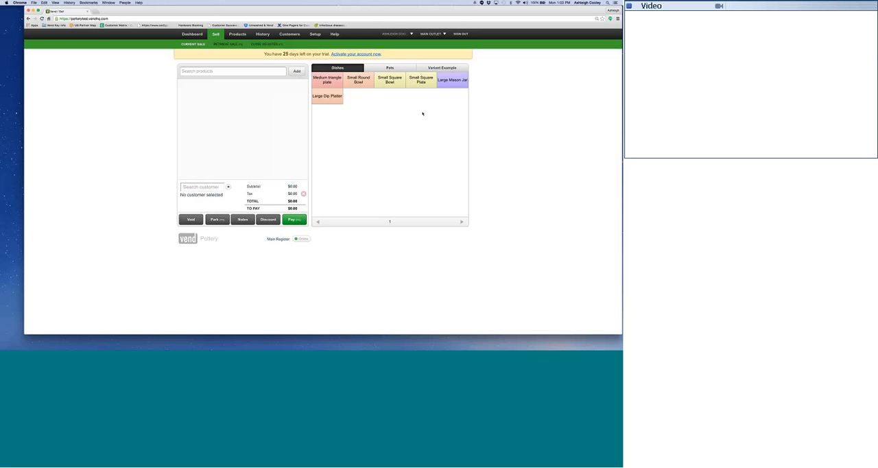
click(421, 80)
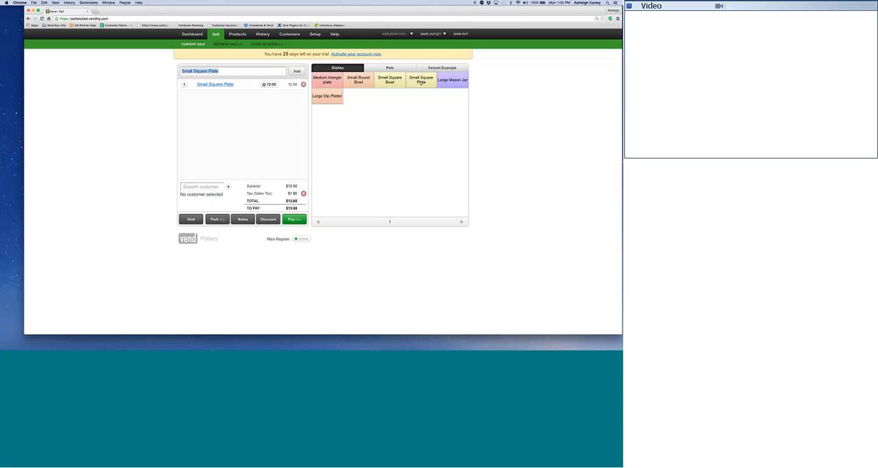
click(201, 84)
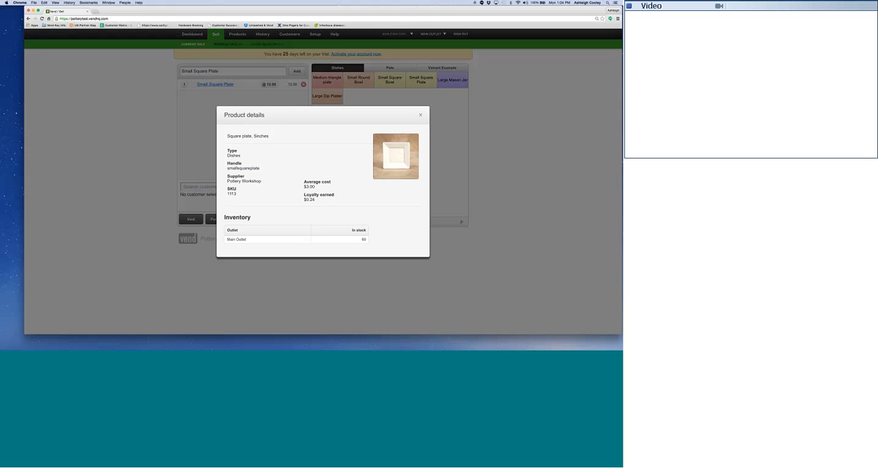
click(421, 114)
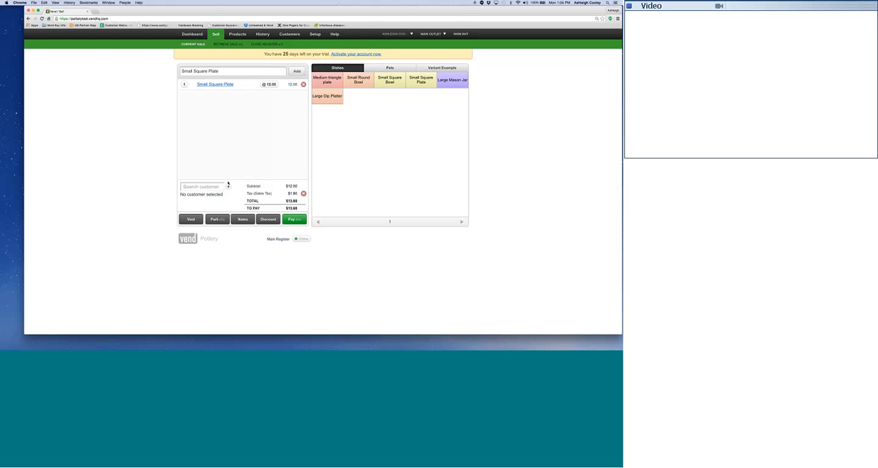
Find the customer by first name and attach them to the sale, and view the sale note form without adding a note.
click(202, 188)
text(Alana)
click(208, 200)
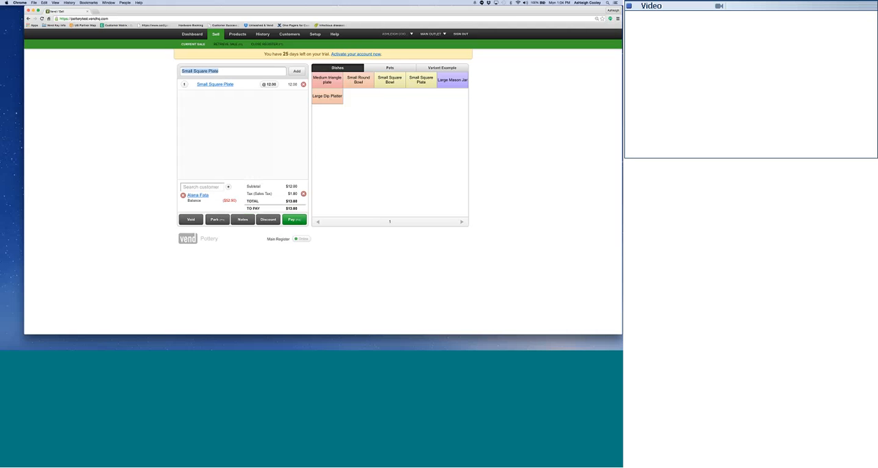
click(365, 161)
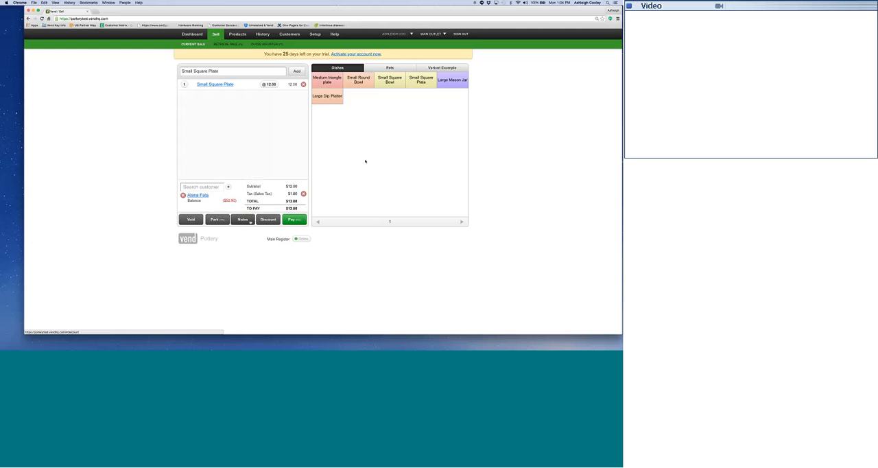
click(244, 220)
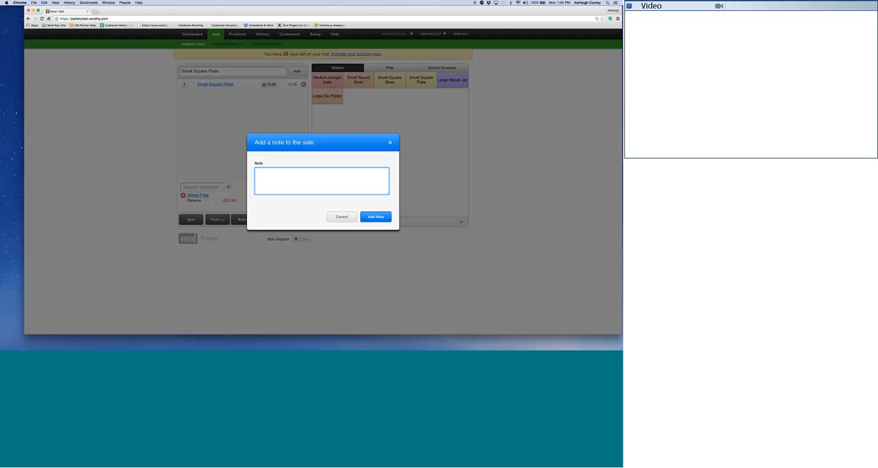
click(341, 216)
Take full payment for the plate sale by Credit Card without emailing the receipt, and dismiss the receipt window.
click(289, 218)
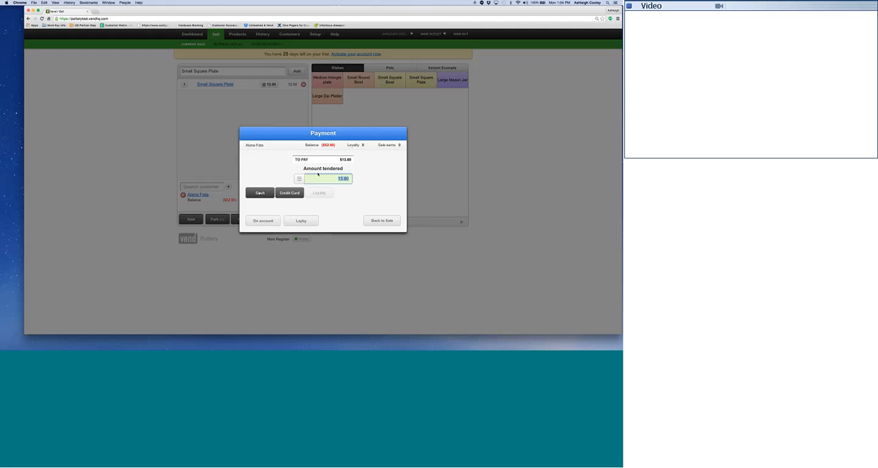
click(289, 193)
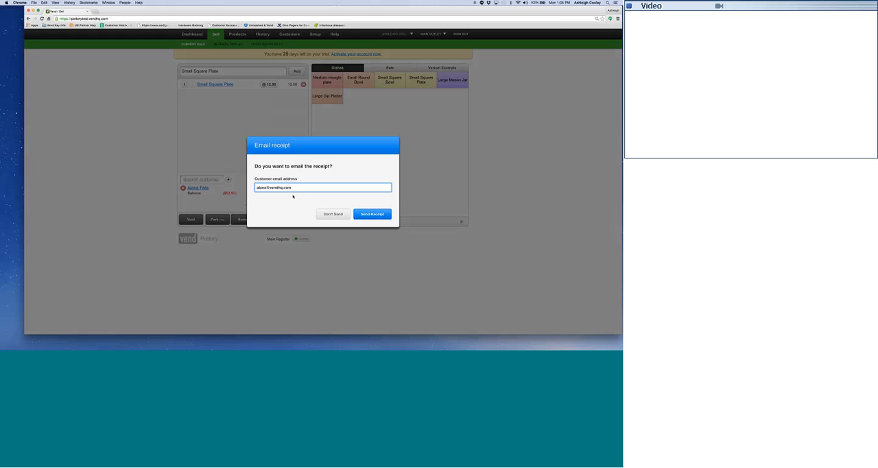
click(334, 214)
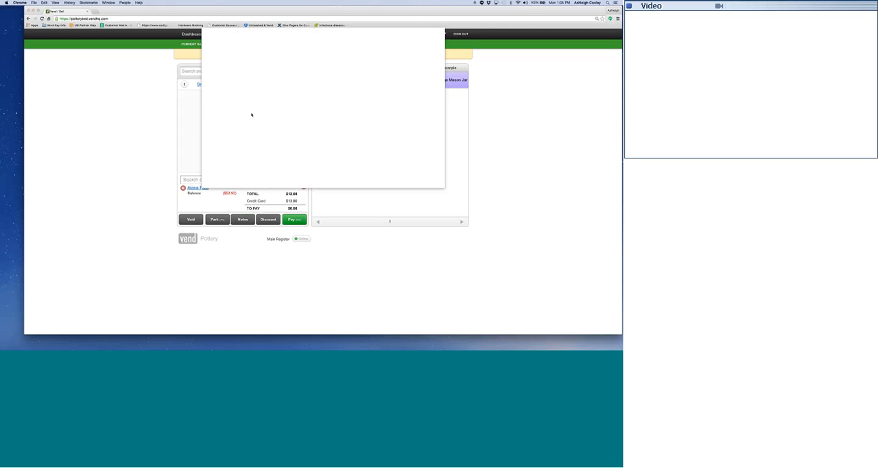
click(249, 50)
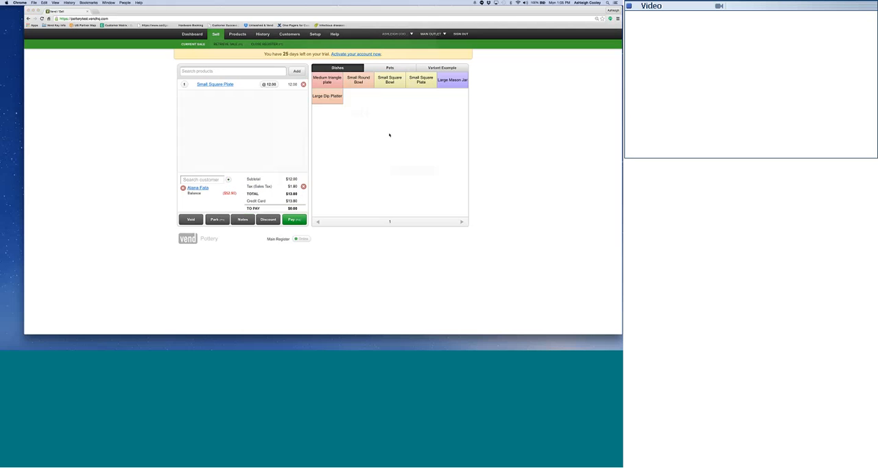
Add a Medium Mug with Handle from the Variant Example products to a new sale.
click(408, 68)
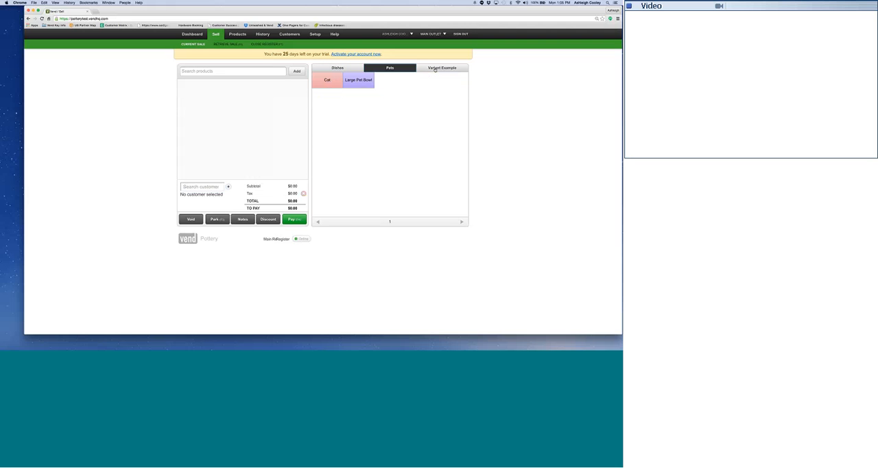
click(434, 69)
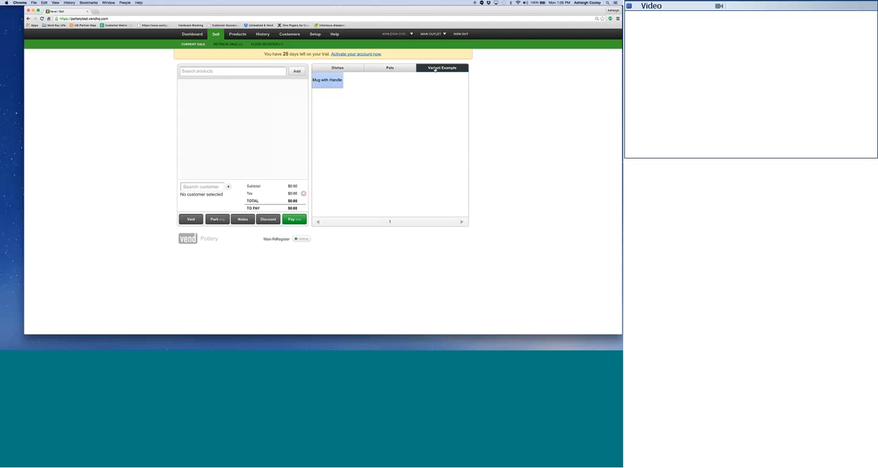
click(327, 80)
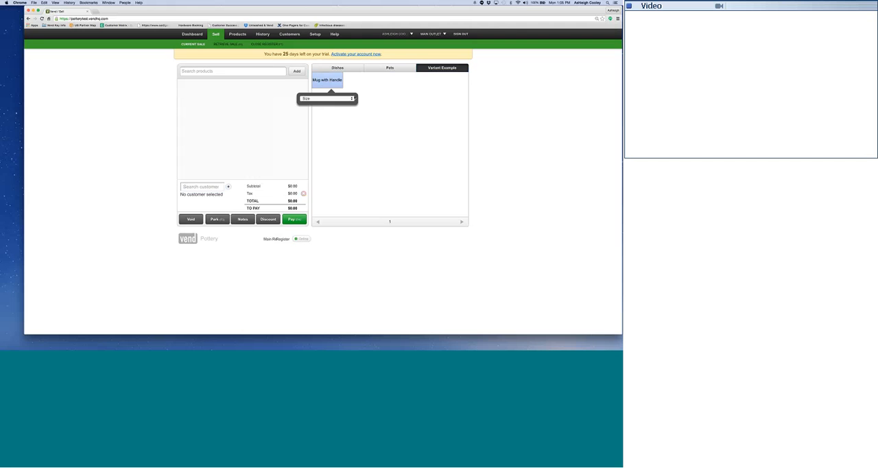
click(352, 98)
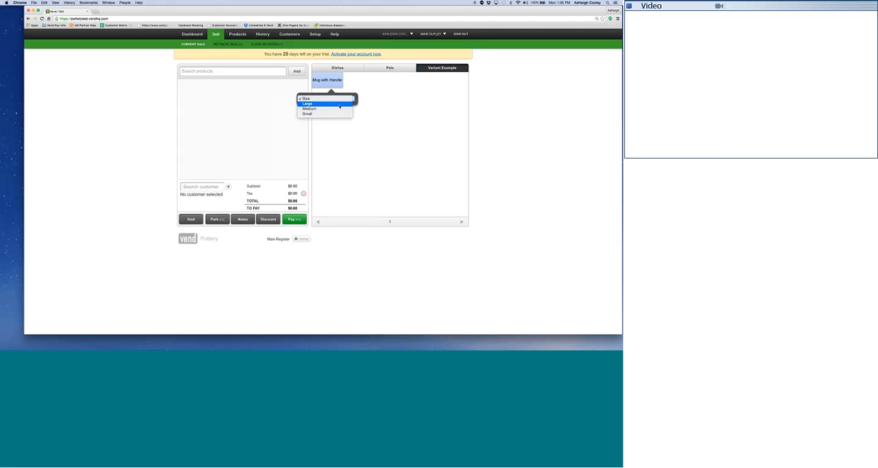
click(339, 109)
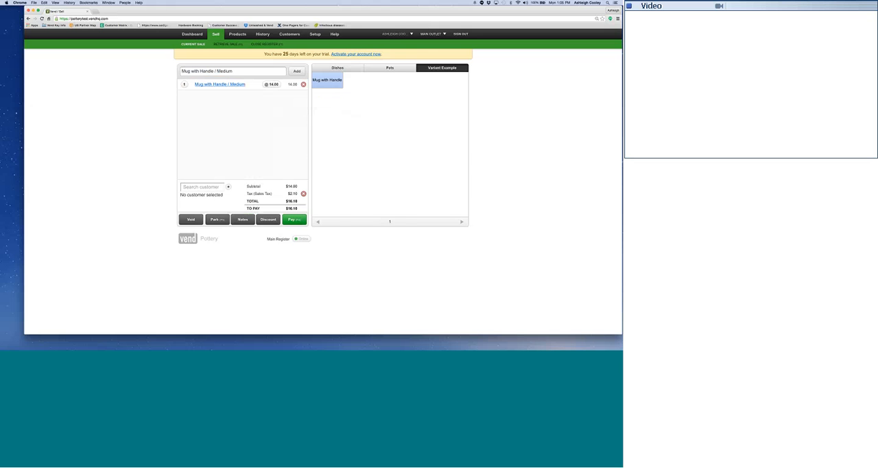
Examine the 23 Feb layby sale in the sales history, including its painting note and the option for emailing the receipt.
click(263, 35)
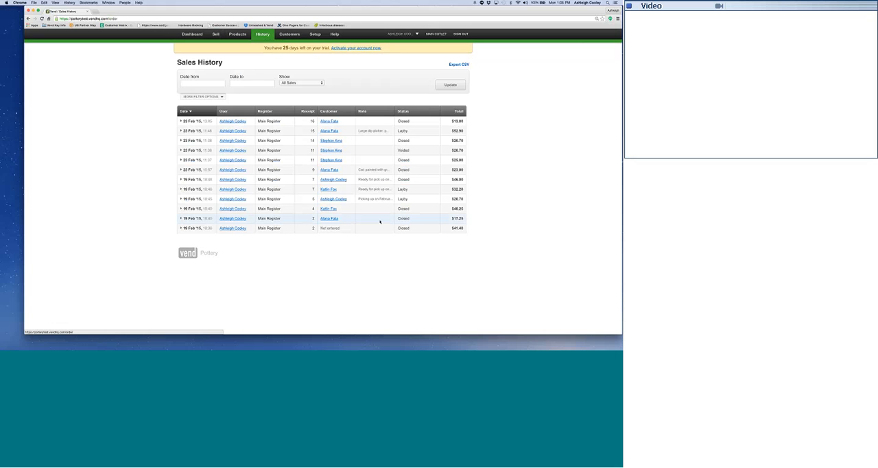
click(384, 131)
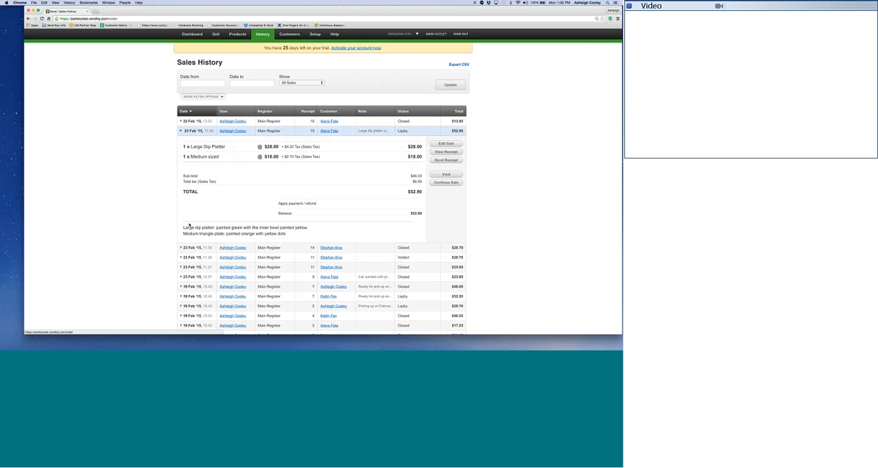
drag(183, 227, 202, 228)
click(229, 227)
click(446, 160)
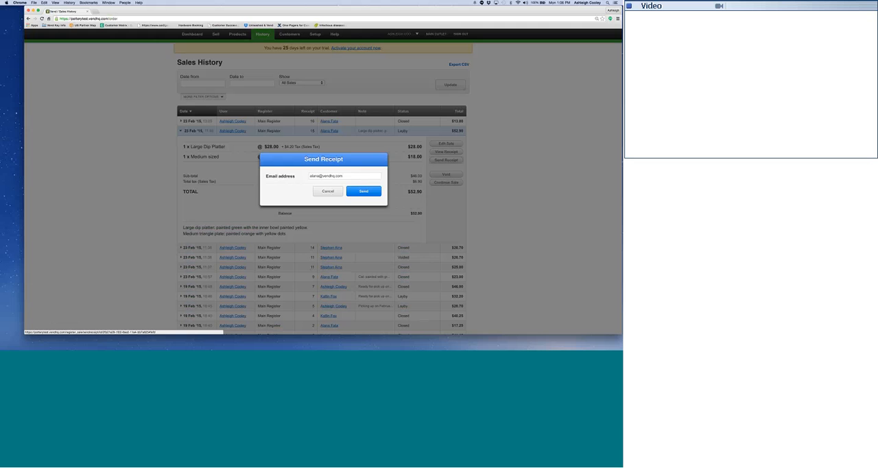
click(328, 191)
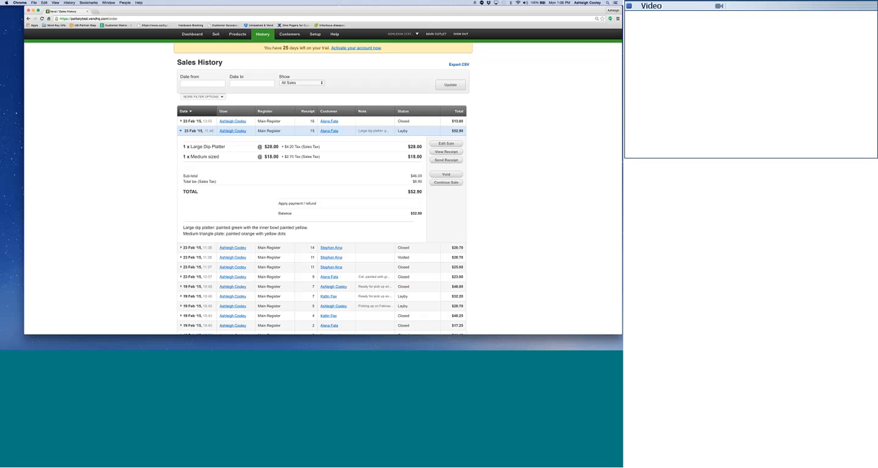
Export the customer list and open the CSV in OpenOffice Calc as comma-separated Unicode (UTF-8) text.
click(283, 33)
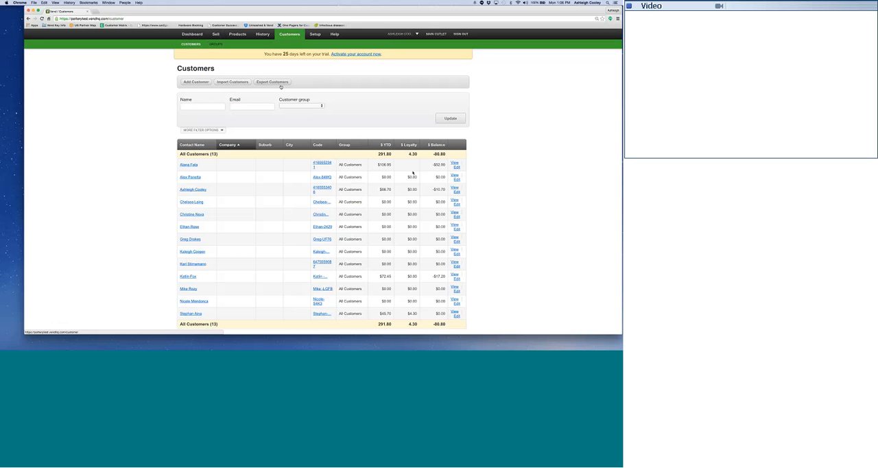
click(280, 84)
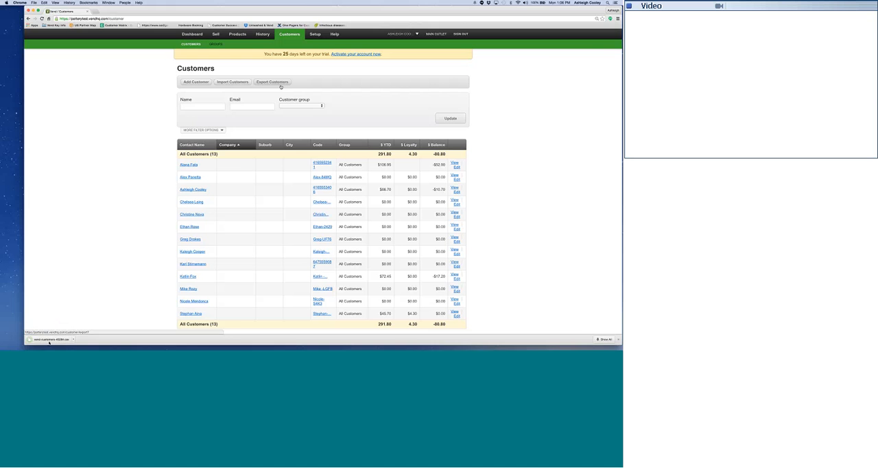
click(49, 339)
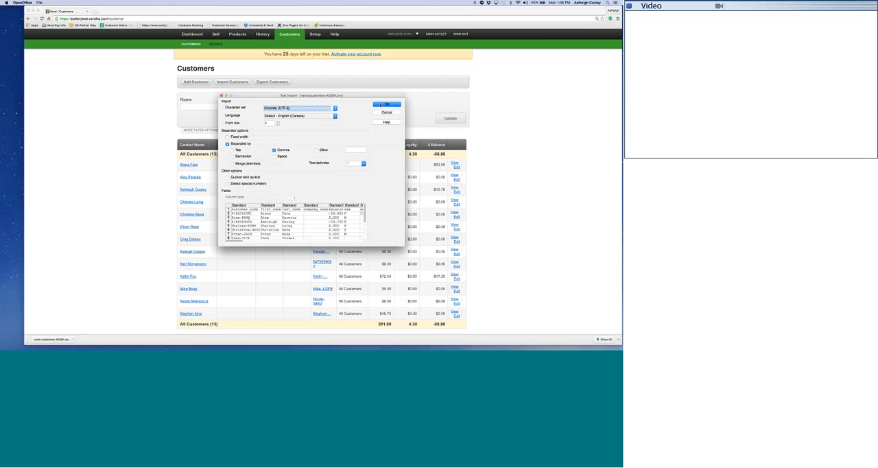
click(382, 105)
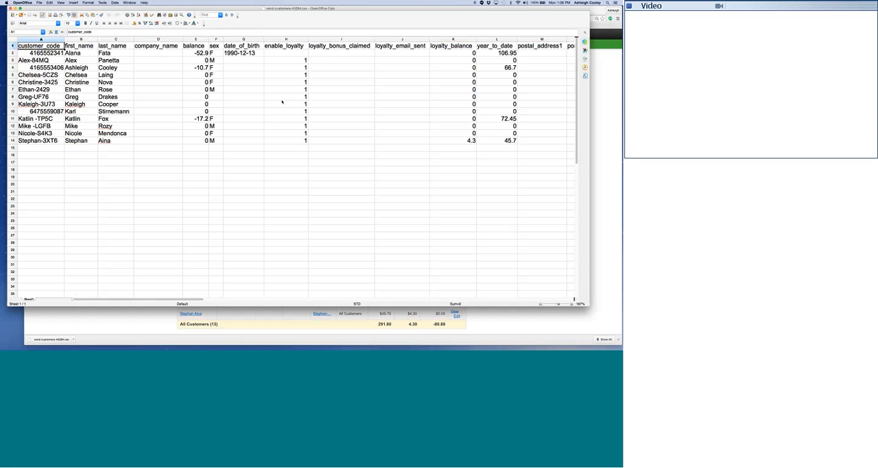
Examine the exported customer columns, especially the email column, and close the spreadsheet to return to the customer list.
scroll(281, 103, right, 5)
scroll(282, 103, right, 17)
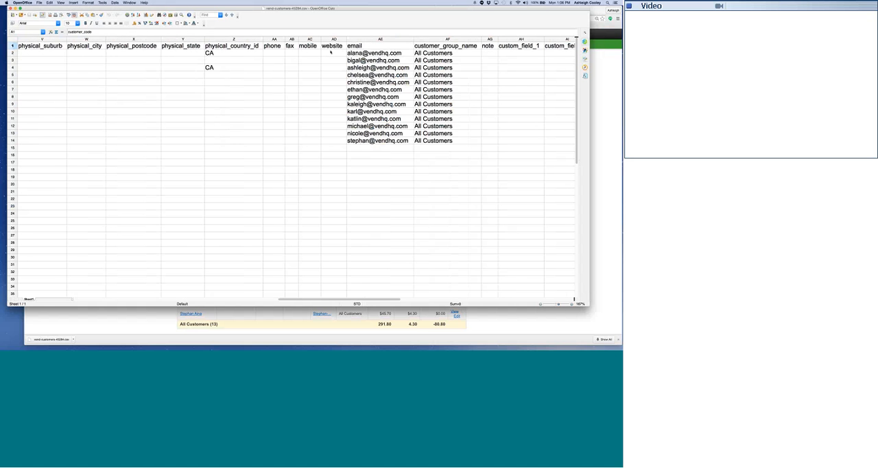
drag(323, 53, 333, 206)
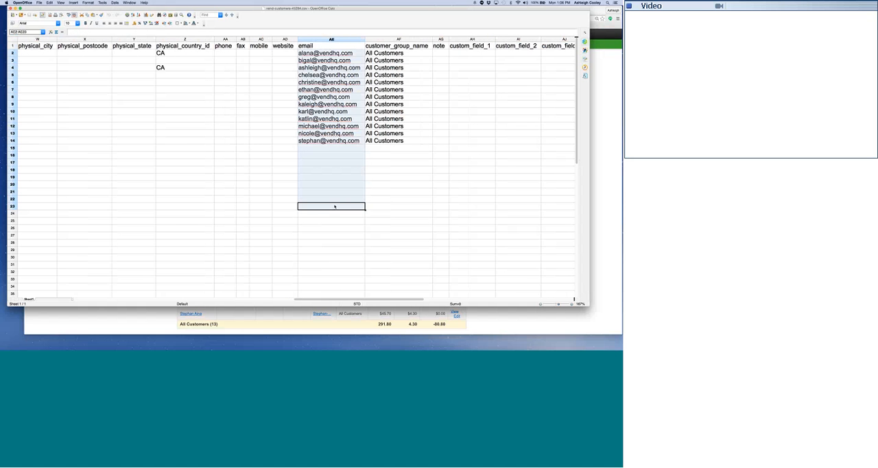
click(330, 170)
scroll(327, 170, left, 20)
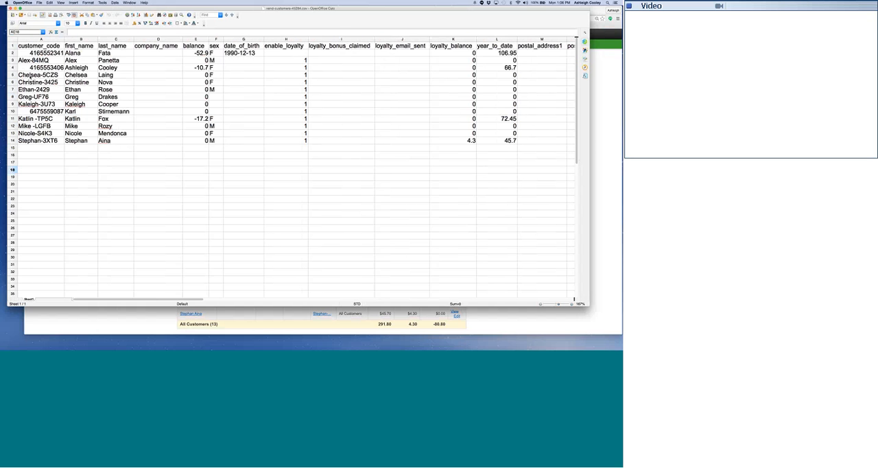
click(11, 9)
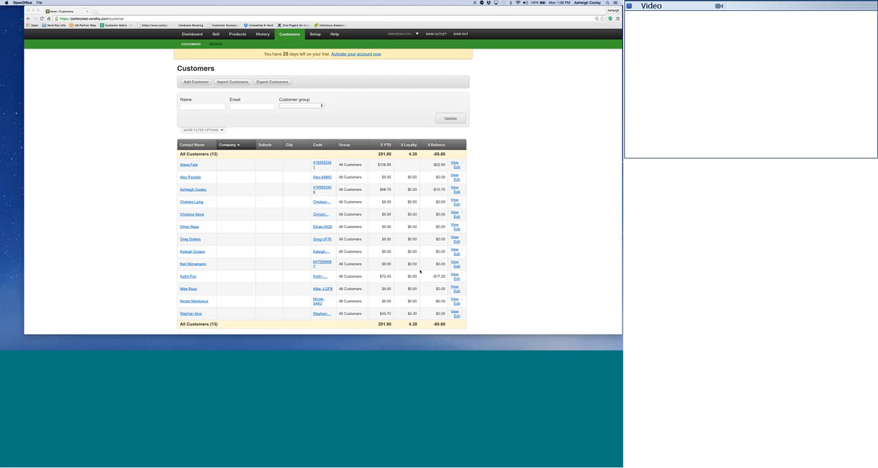
click(421, 273)
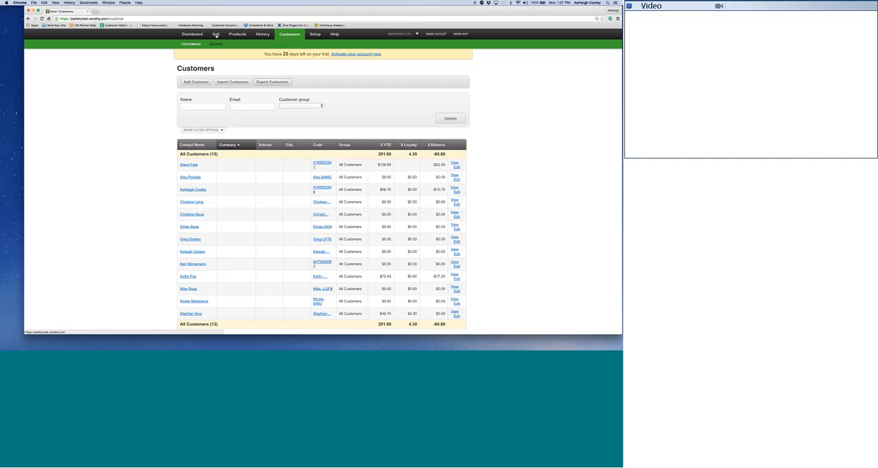
Return to the open mug sale, find the customer by first name and attach them to it.
click(216, 35)
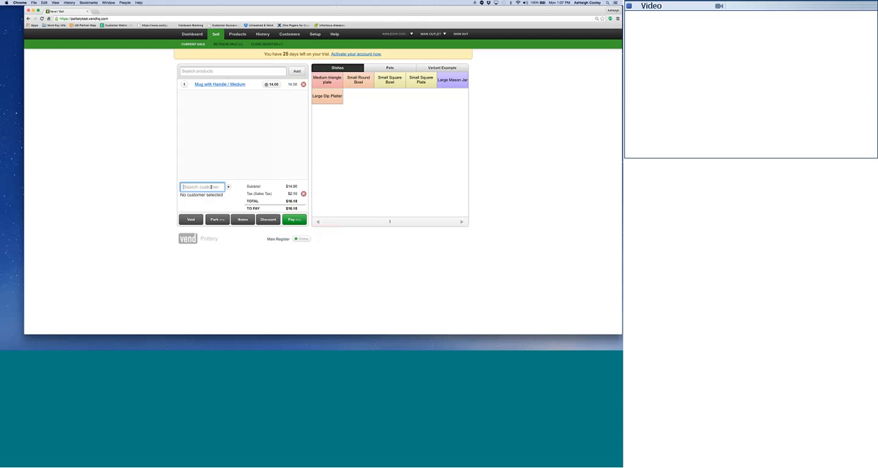
text(Ashleigh)
click(201, 200)
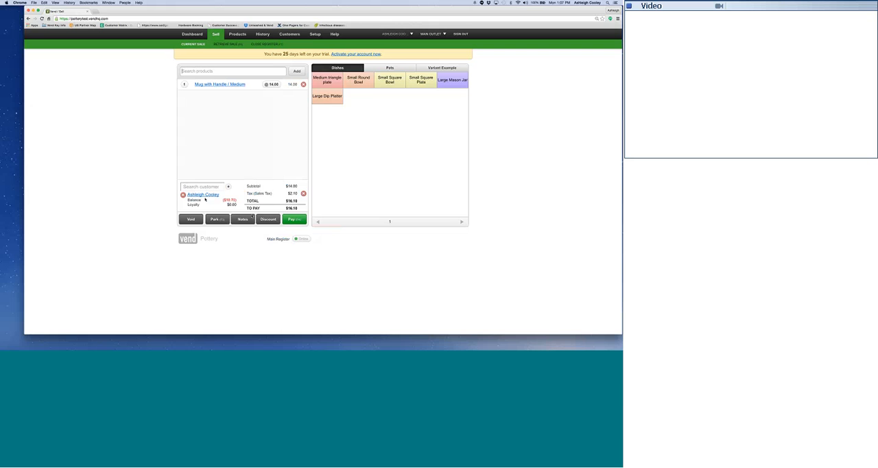
Take a $10.00 cash deposit on the mug sale and put the remainder on layby with the note "Pick up Feb 25".
click(301, 220)
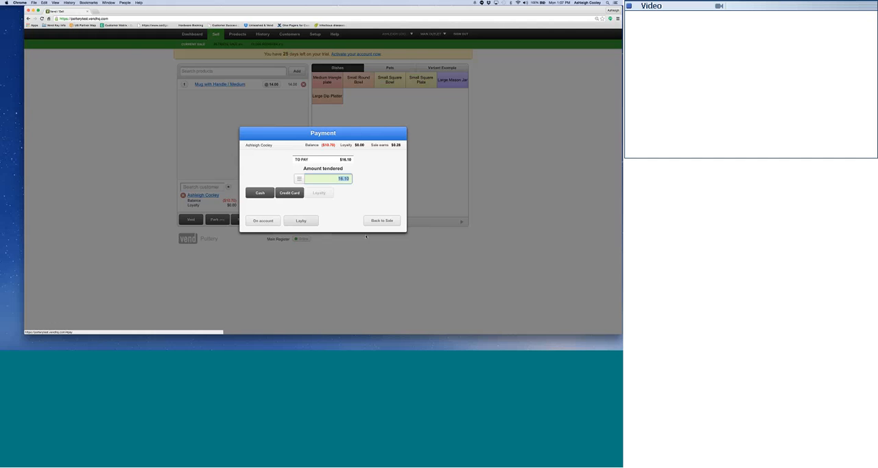
text(10)
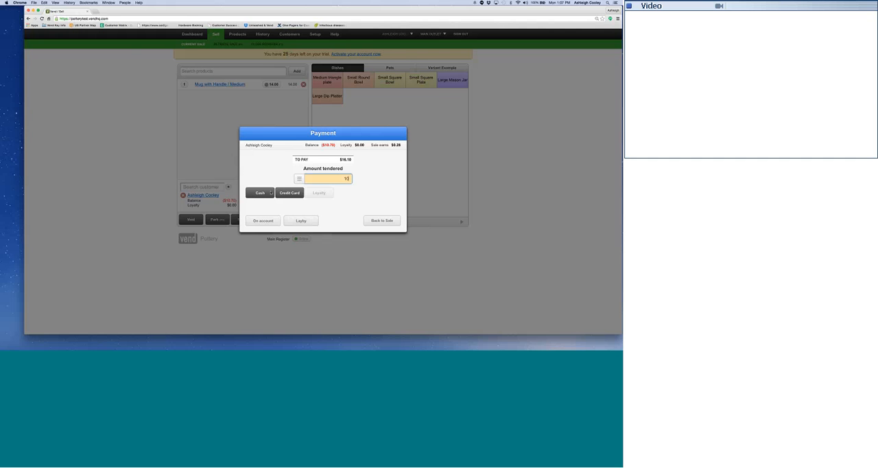
click(264, 194)
click(305, 227)
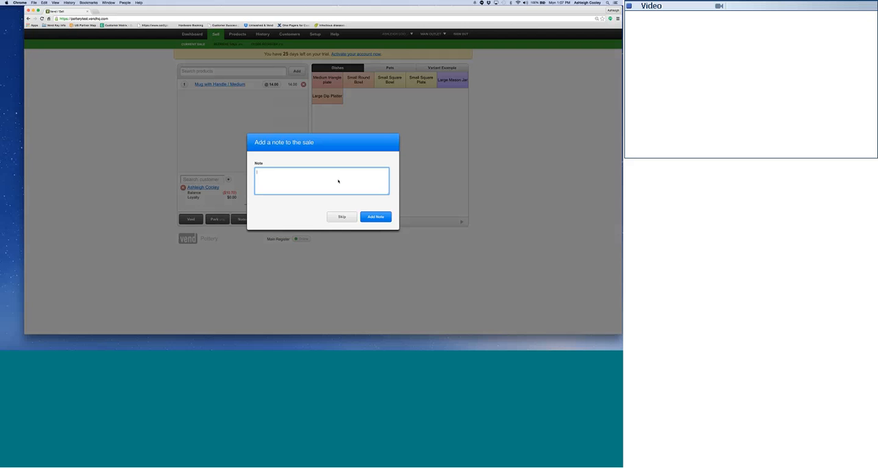
text(Pick u)
click(376, 217)
Email the layby receipt to the customer and check the enlarged receipt preview, including its pick-up note, without printing it.
click(372, 214)
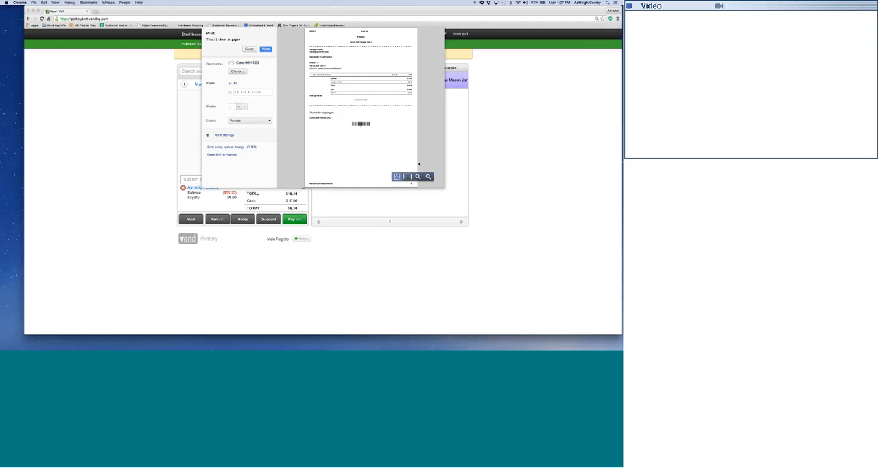
click(429, 177)
click(429, 177)
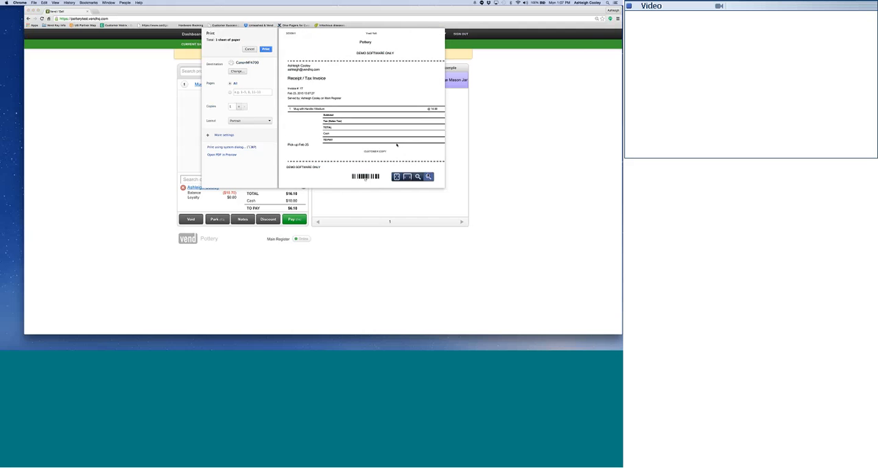
scroll(398, 146, down, 2)
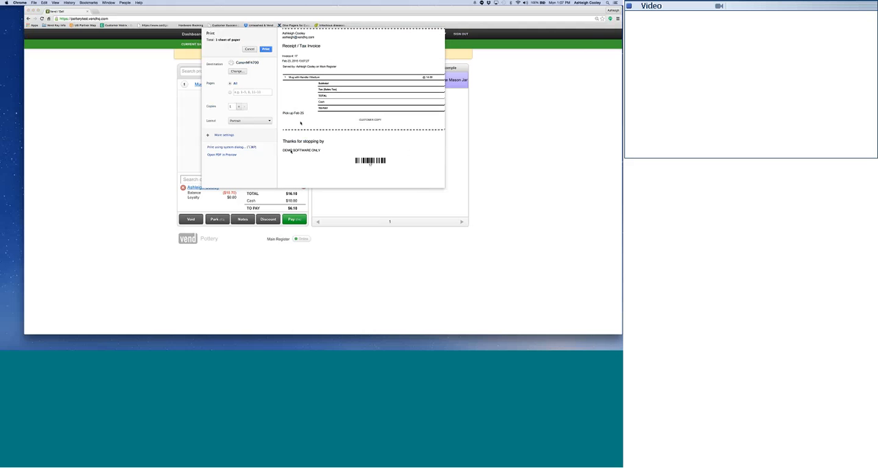
scroll(288, 138, up, 1)
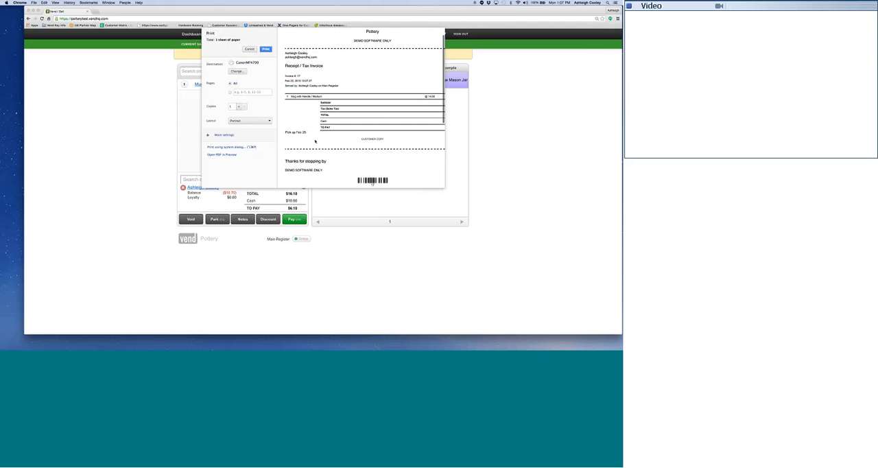
click(251, 48)
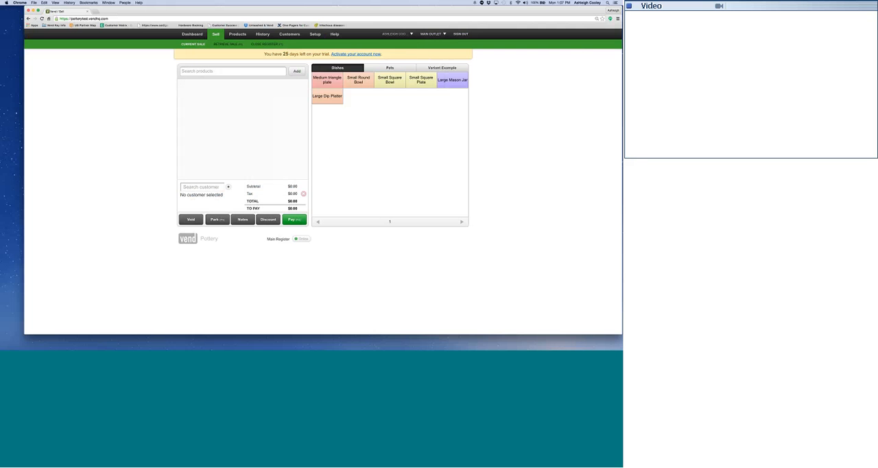
Retrieve the 23 Feb layby for the dip platter and triangle plate and pay its full $52.90 by credit card, without printing the receipt.
click(227, 44)
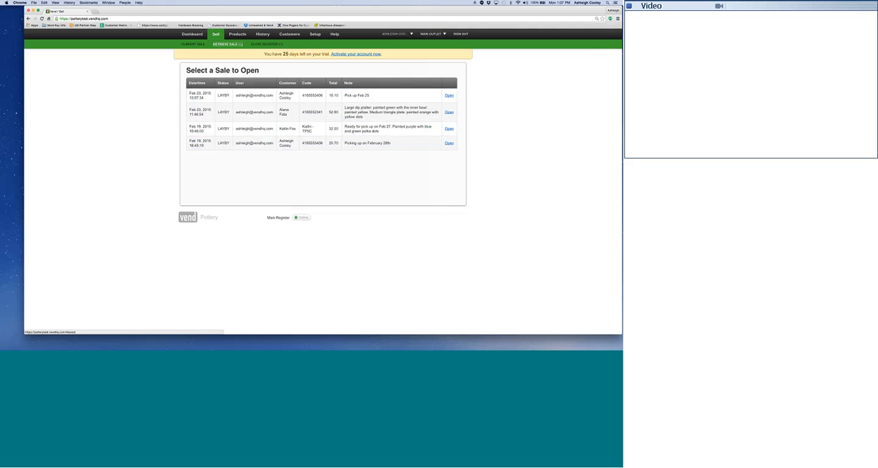
click(449, 113)
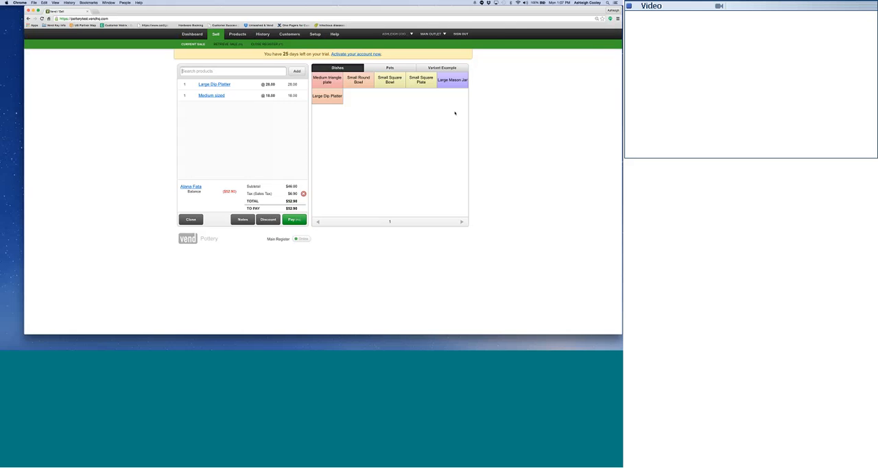
click(293, 220)
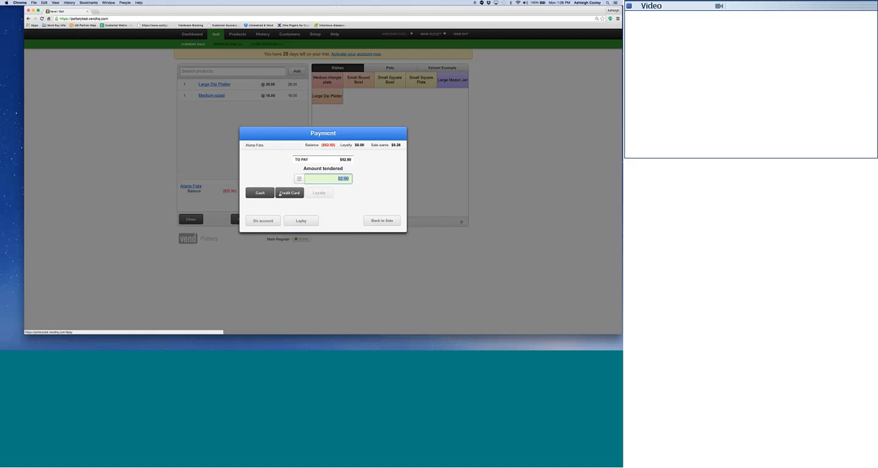
click(280, 193)
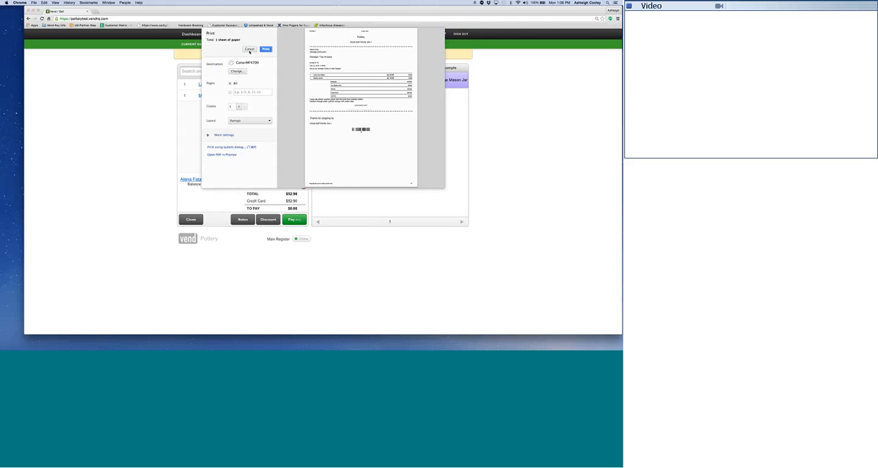
click(249, 50)
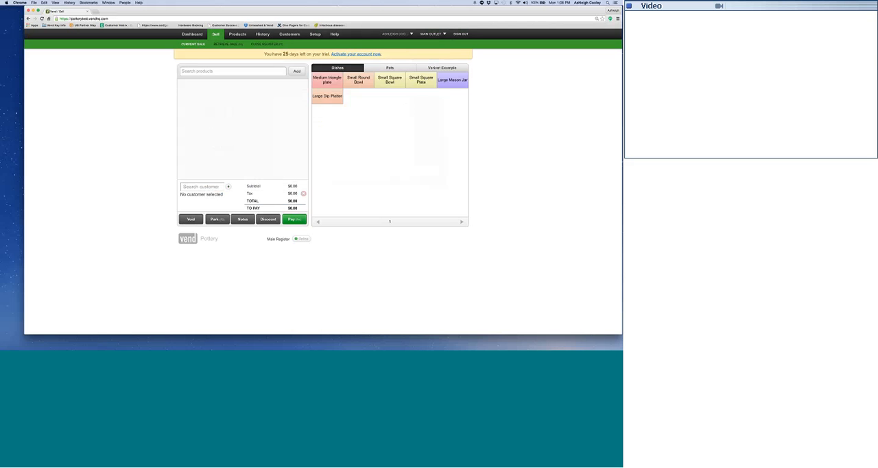
Examine the register's closing totals, covering sales, payments to post, laybys started, layby payments and the tax breakdown.
click(272, 44)
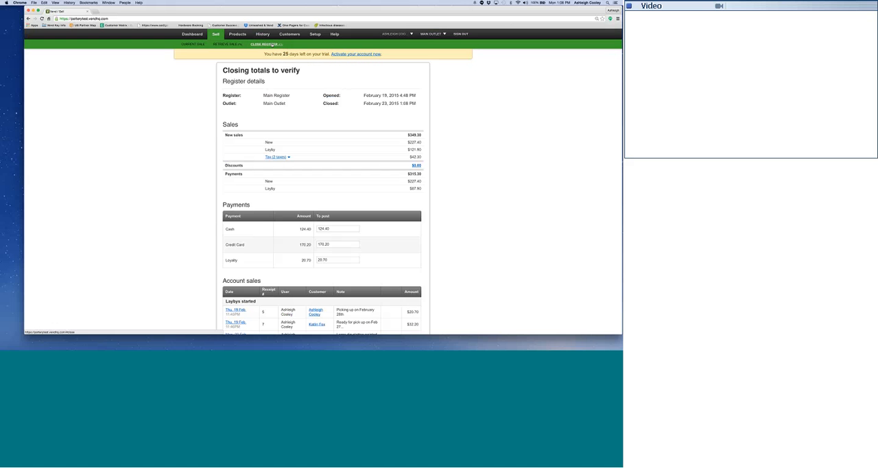
scroll(322, 227, down, 3)
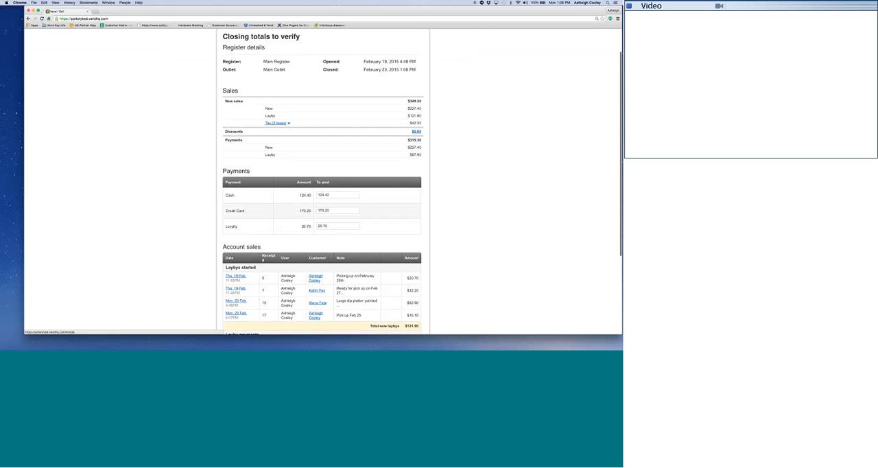
scroll(336, 233, down, 5)
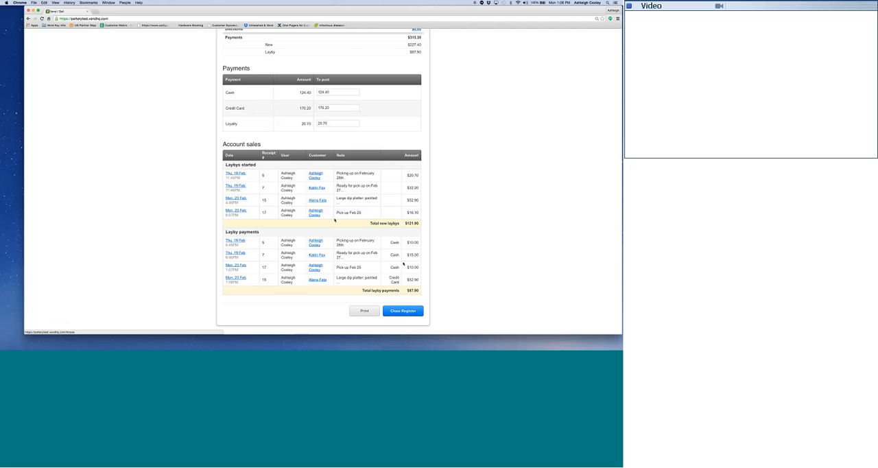
scroll(322, 233, down, 1)
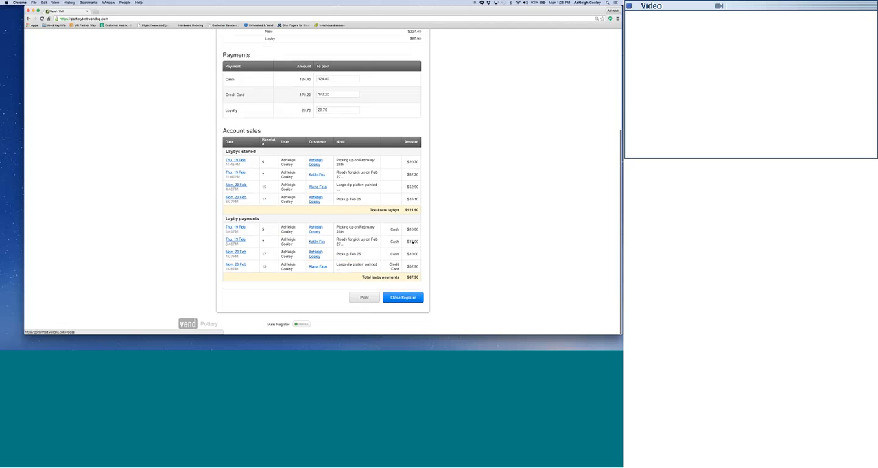
scroll(412, 241, up, 3)
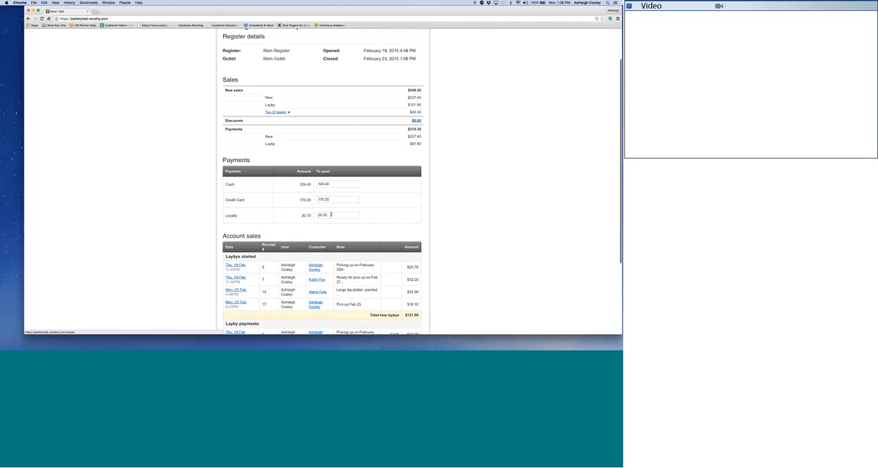
scroll(330, 214, up, 1)
click(277, 143)
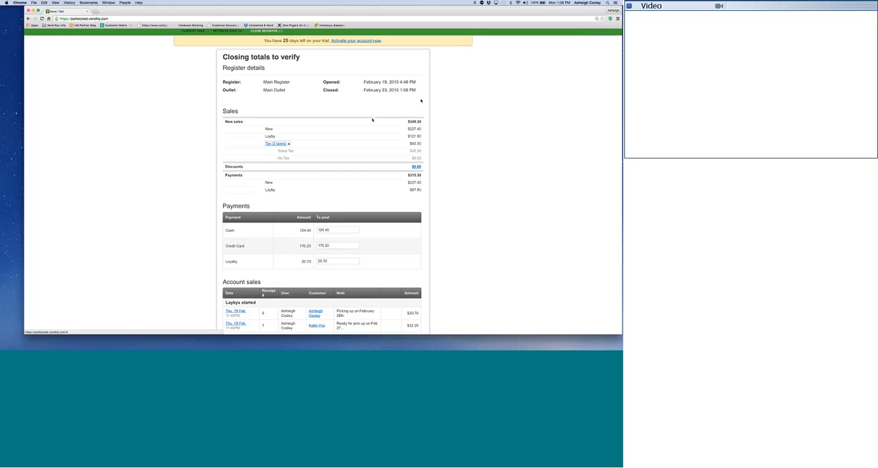
Close the Main Register with the listed payment amounts and confirm the closure.
scroll(384, 206, down, 5)
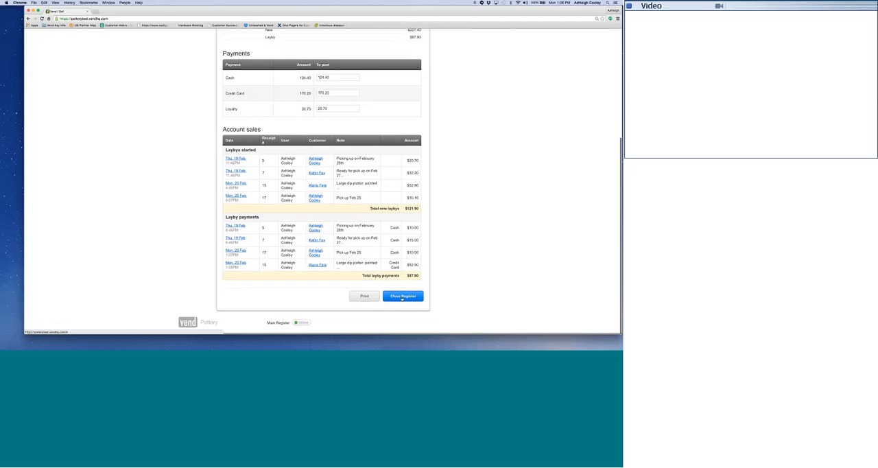
click(401, 297)
click(379, 203)
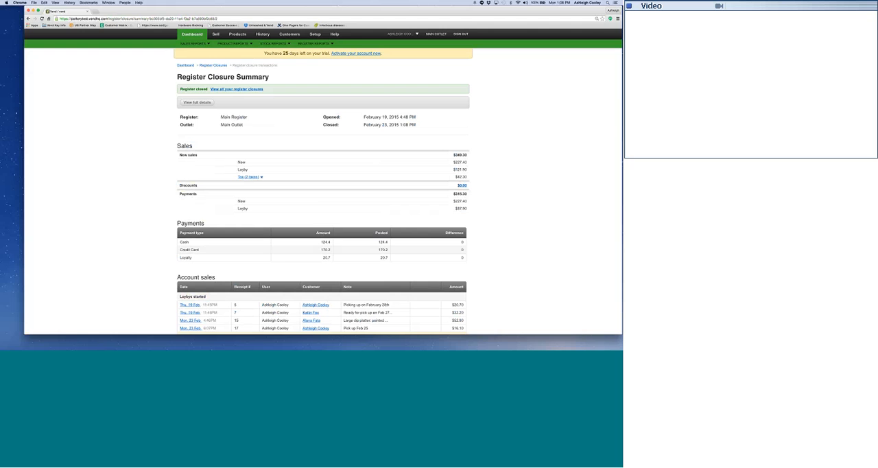
Examine the register closure summary and its full transaction details, including the customers, notes, products, totals and payments of each sale.
scroll(239, 91, down, 5)
scroll(239, 90, up, 4)
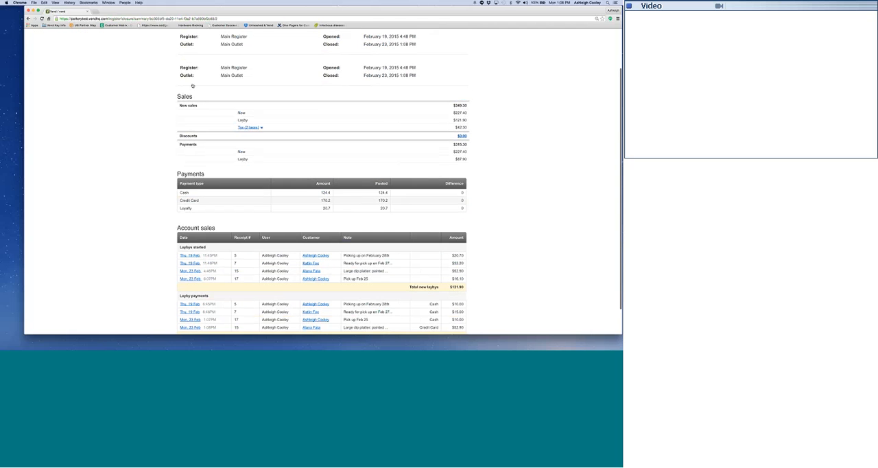
click(239, 91)
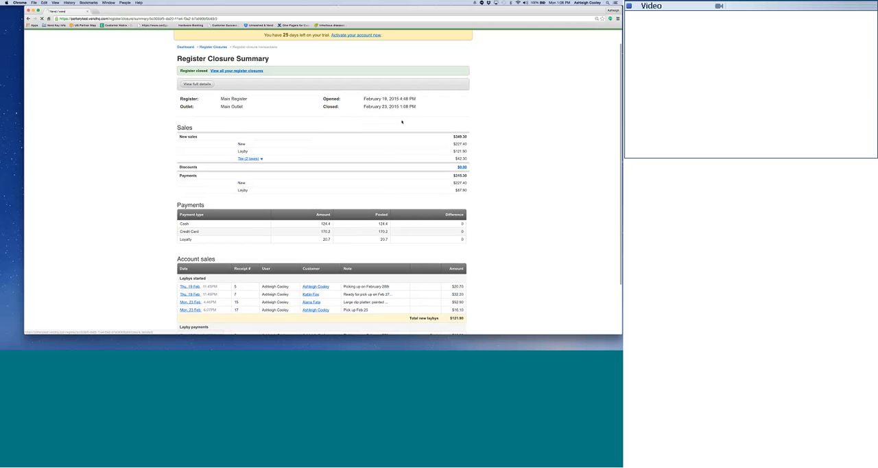
scroll(553, 172, down, 2)
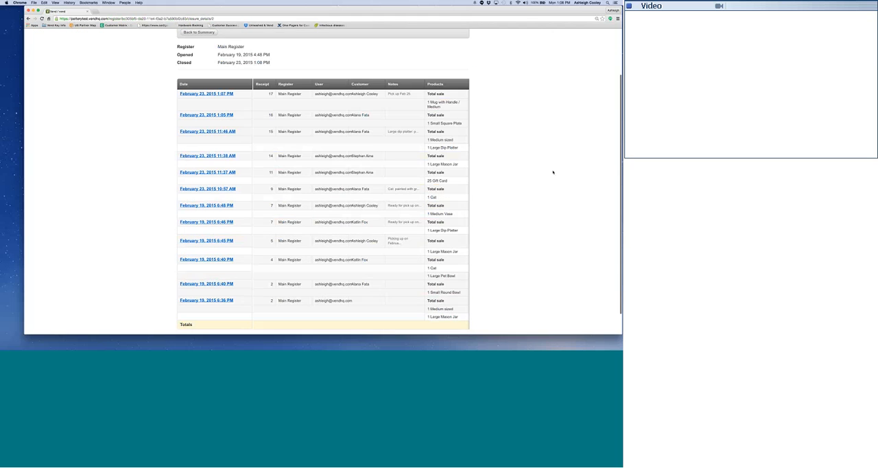
scroll(553, 173, down, 1)
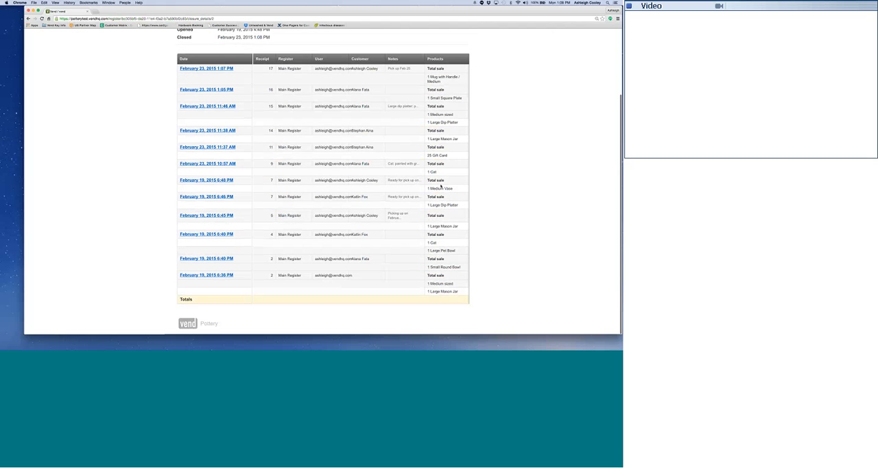
scroll(441, 186, right, 5)
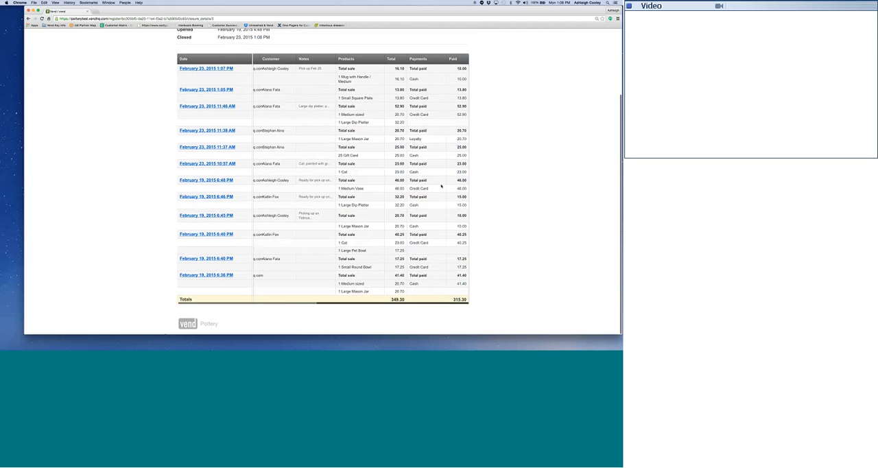
scroll(442, 186, left, 5)
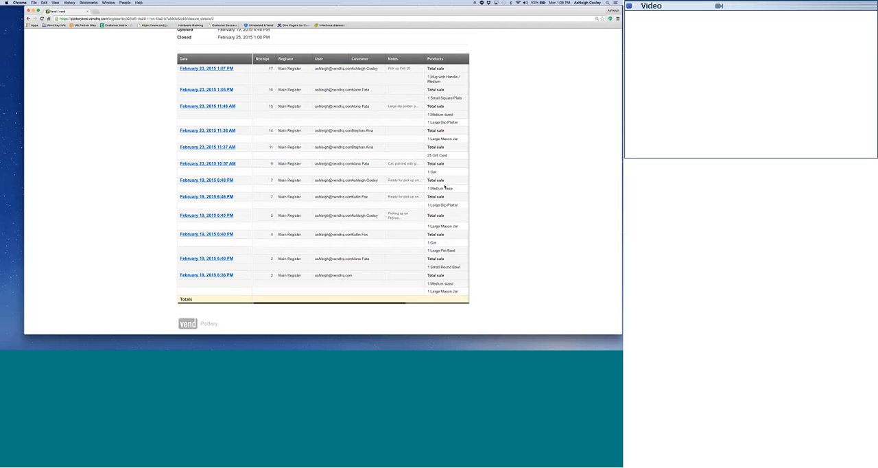
scroll(444, 186, up, 3)
scroll(445, 186, down, 3)
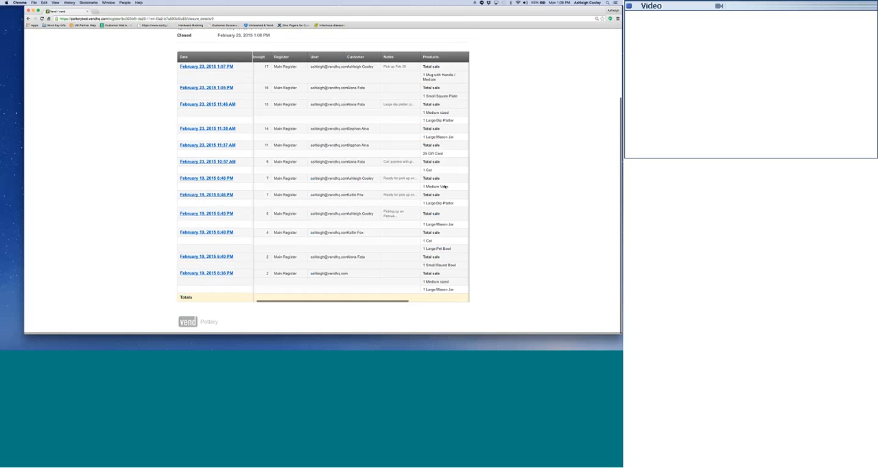
scroll(444, 185, right, 5)
scroll(377, 131, up, 3)
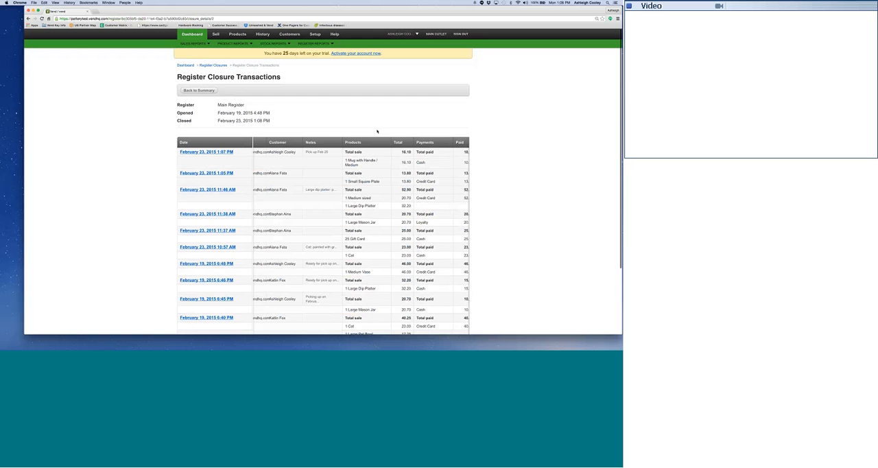
Review the product list, open the Cat product's history, and examine its editable pricing, loyalty, current stock and re-order settings.
click(235, 37)
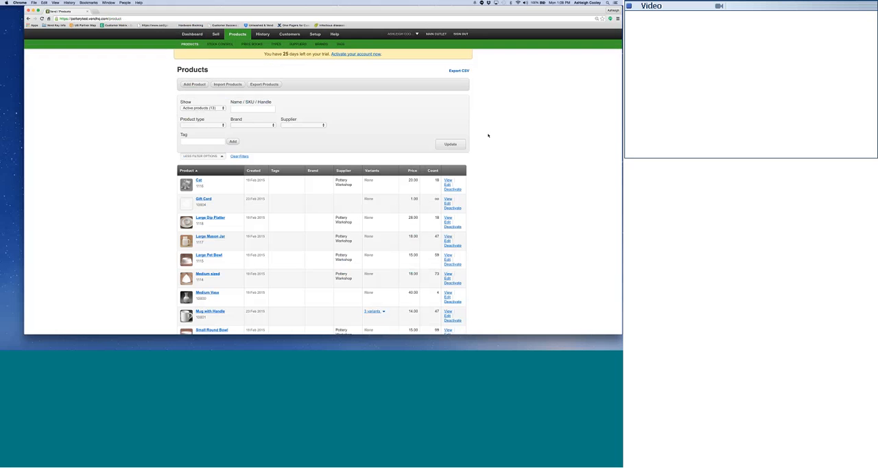
scroll(315, 116, down, 2)
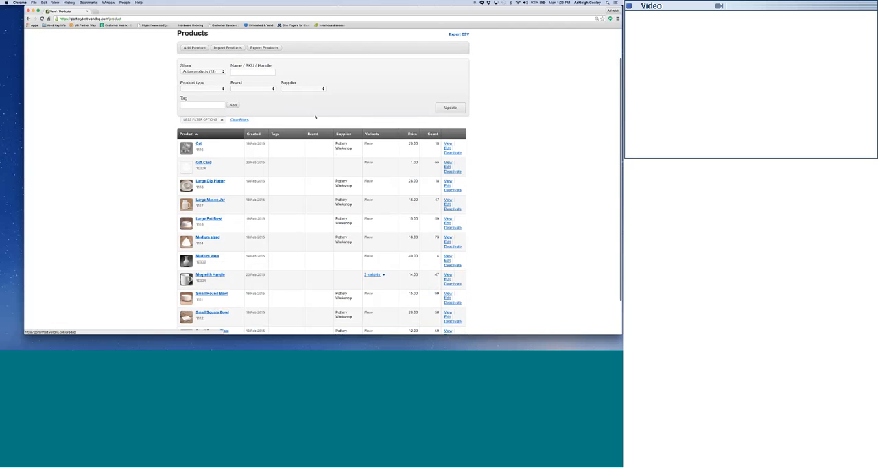
scroll(315, 117, down, 2)
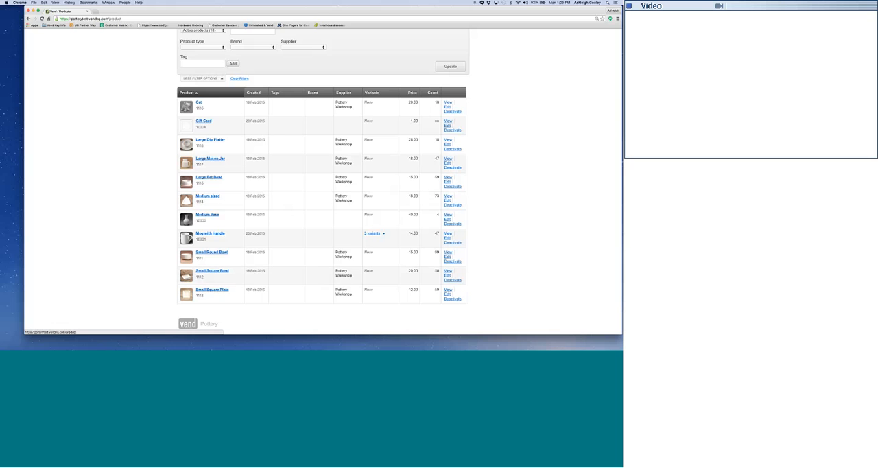
scroll(431, 201, up, 3)
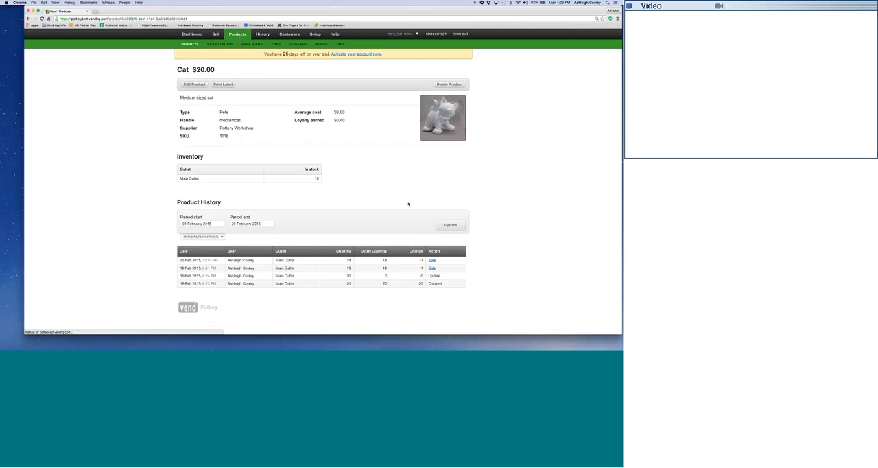
scroll(433, 274, down, 10)
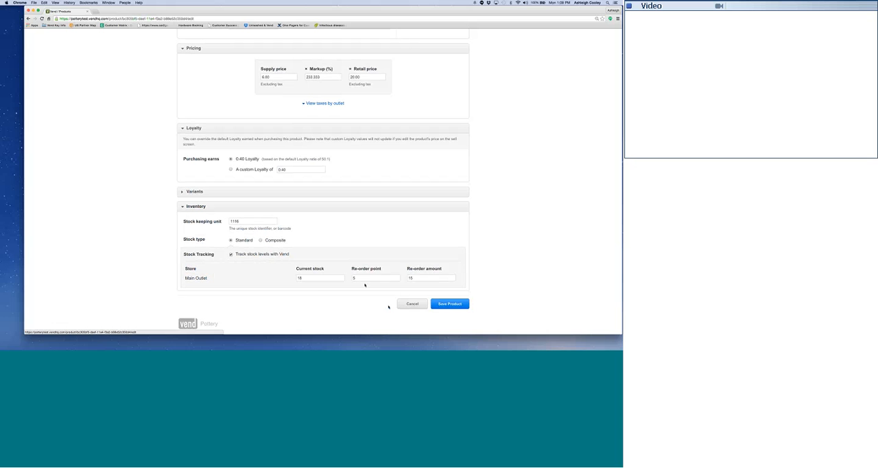
Leave the Cat product unedited and create a stock order for Main Outlet from any supplier, auto-filled from the reorder point.
click(413, 304)
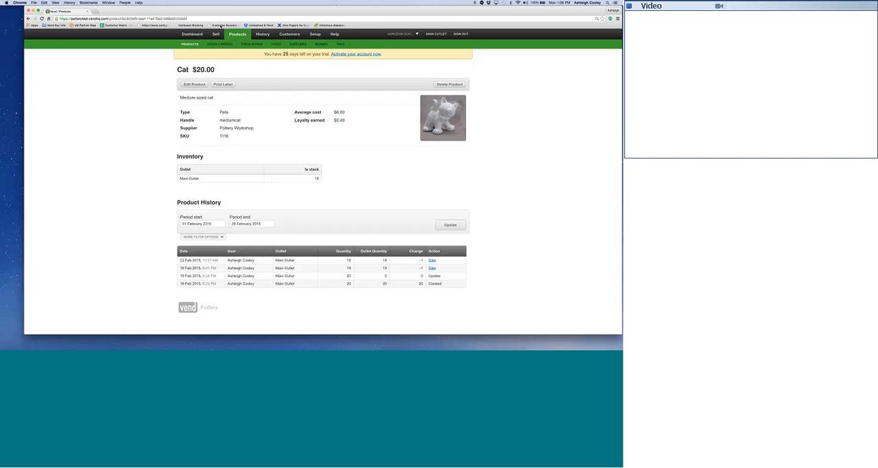
click(220, 44)
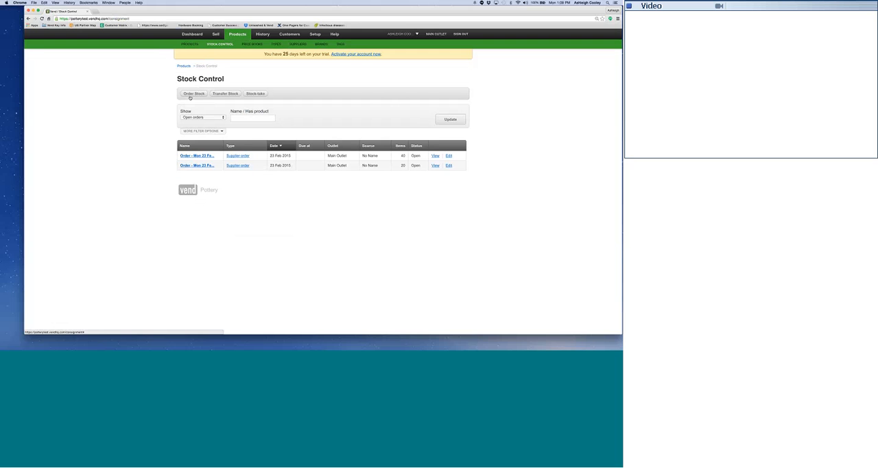
click(190, 96)
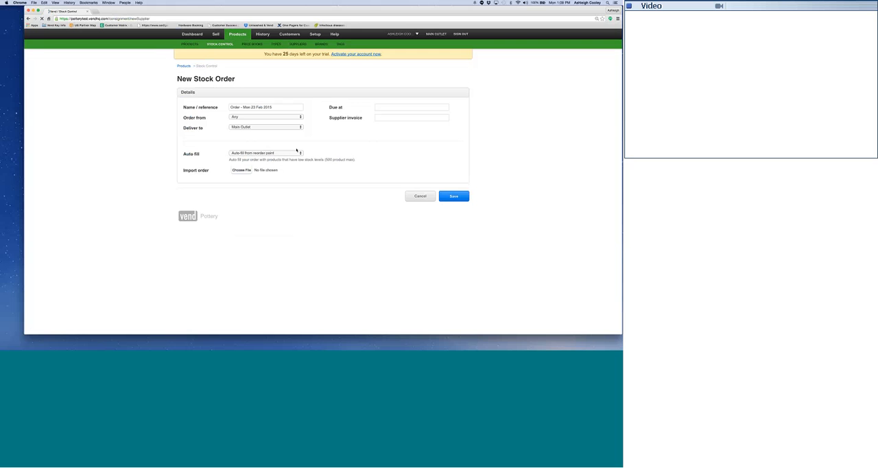
click(300, 154)
click(292, 152)
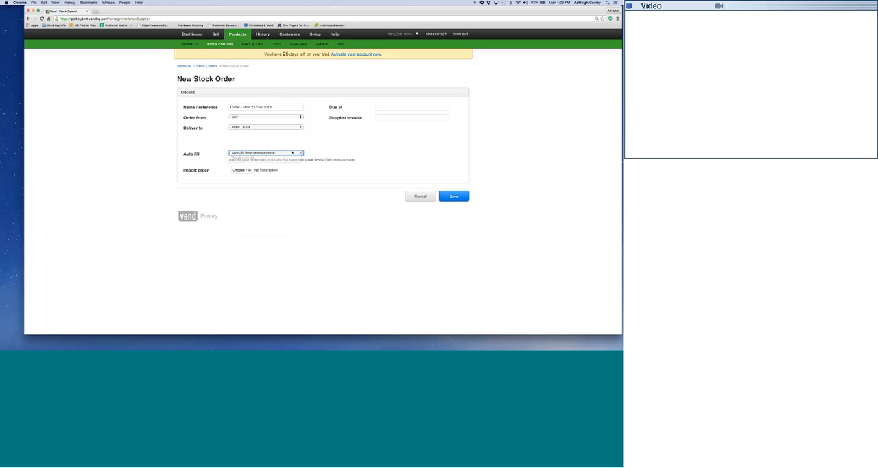
click(454, 196)
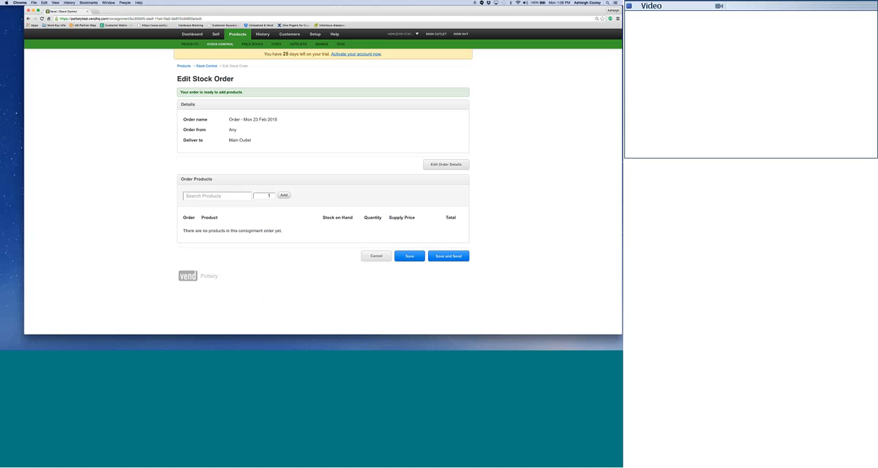
Return to the open stock orders, review the 40-item mug order's costs and quantities, and mark that order as sent.
click(28, 19)
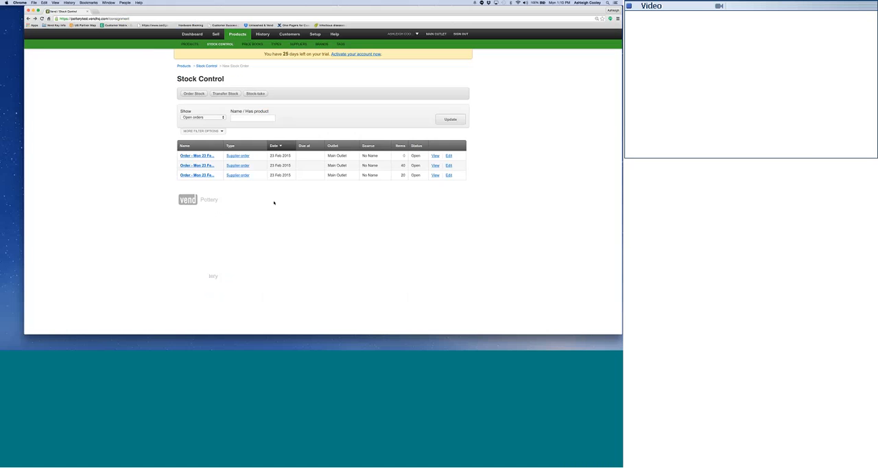
click(236, 165)
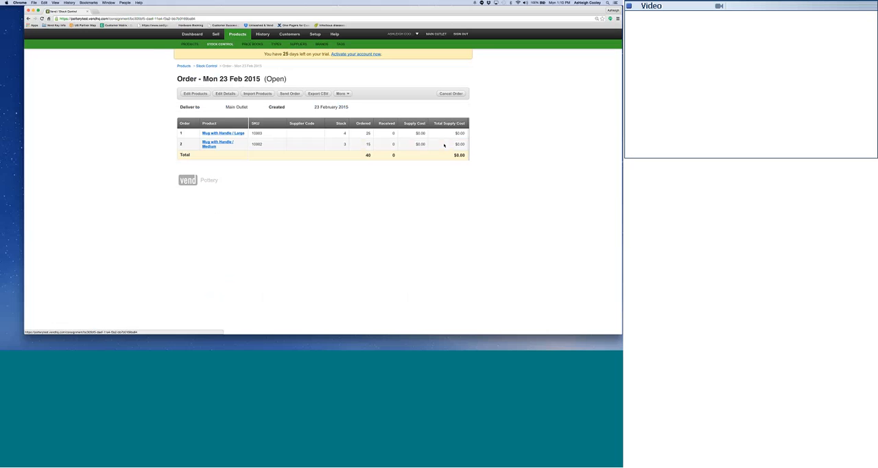
scroll(293, 123, right, 4)
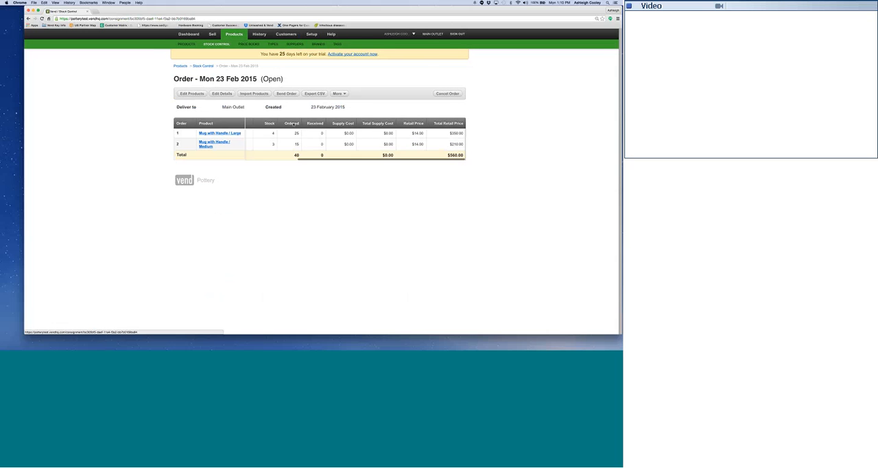
scroll(294, 124, left, 4)
click(342, 94)
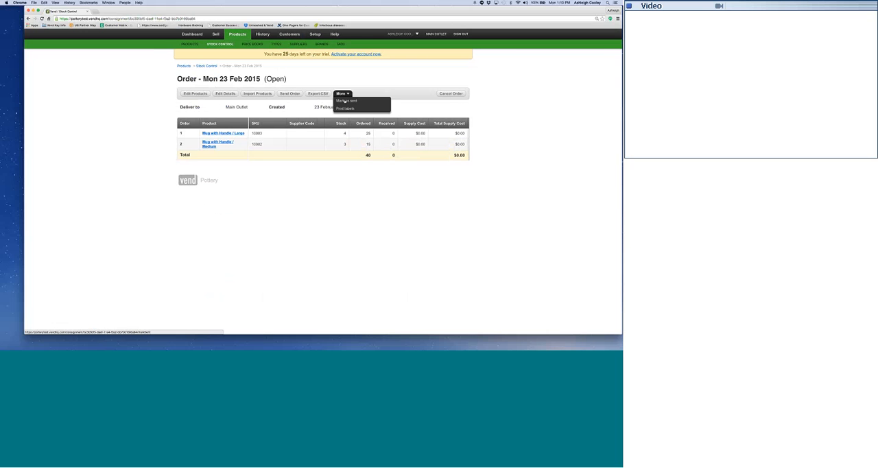
click(350, 103)
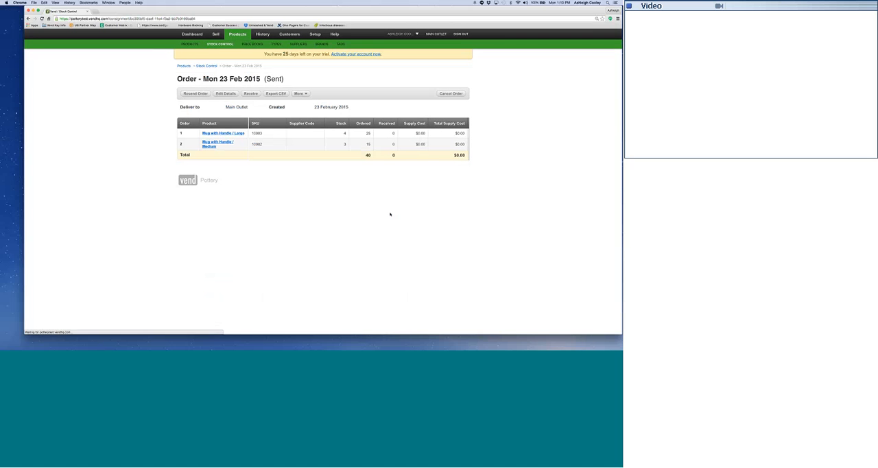
Receive the mug order with 22 units of Mug with Handle / Large, closing it without creating a partial order.
click(252, 97)
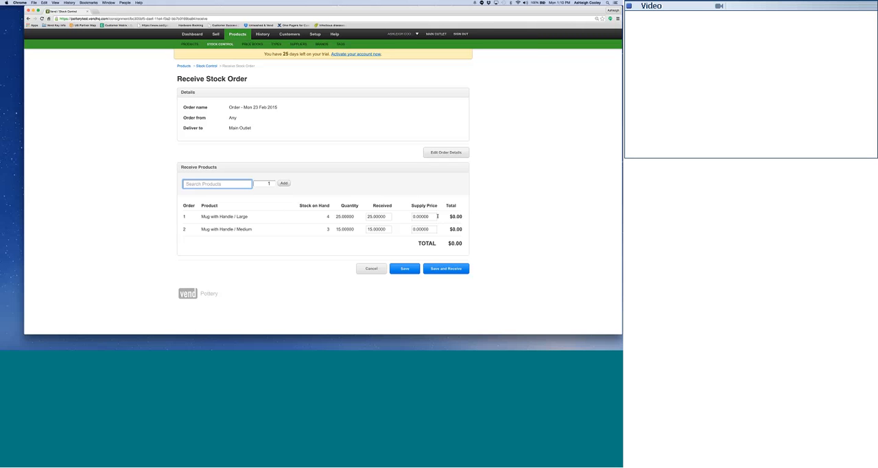
click(437, 217)
click(379, 216)
text(22)
click(431, 268)
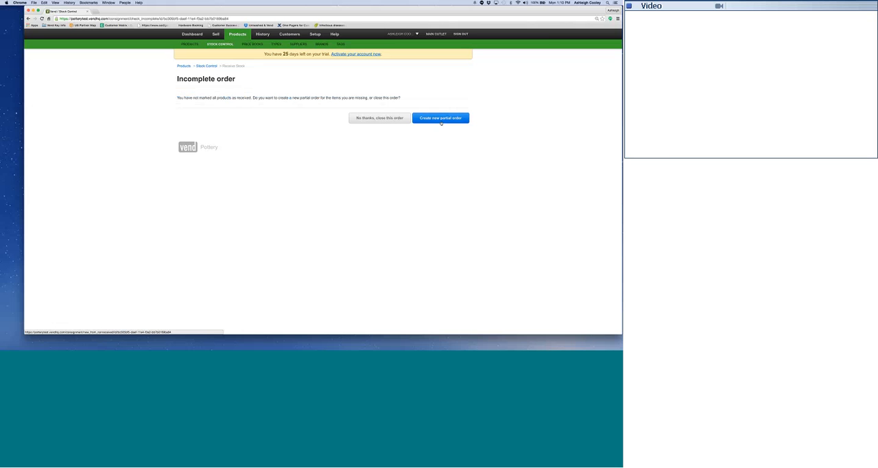
click(384, 118)
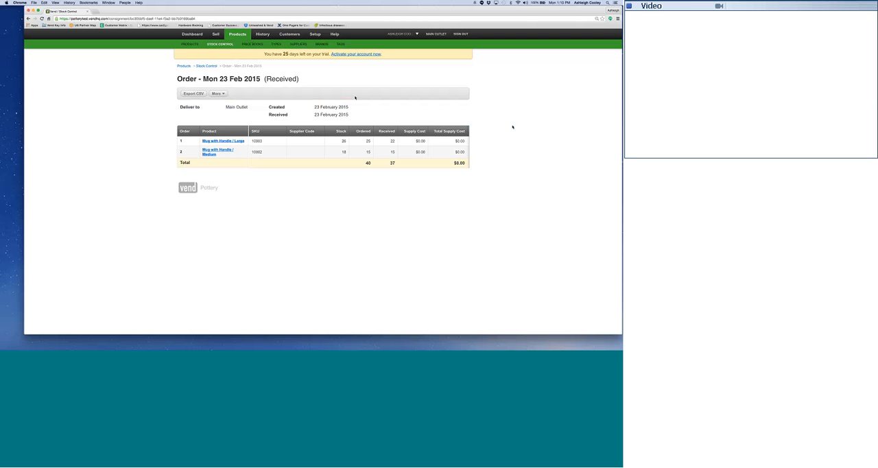
Filter the stock control list to sent orders and examine the additional supplier and outlet filter choices.
click(220, 45)
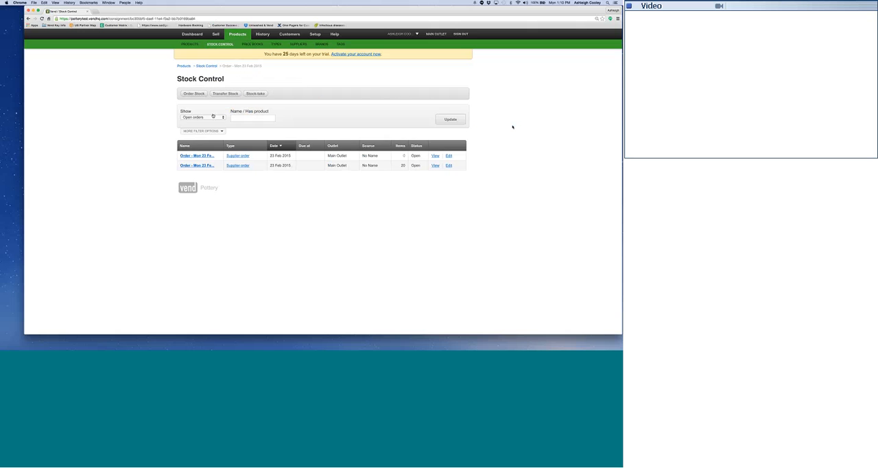
click(207, 117)
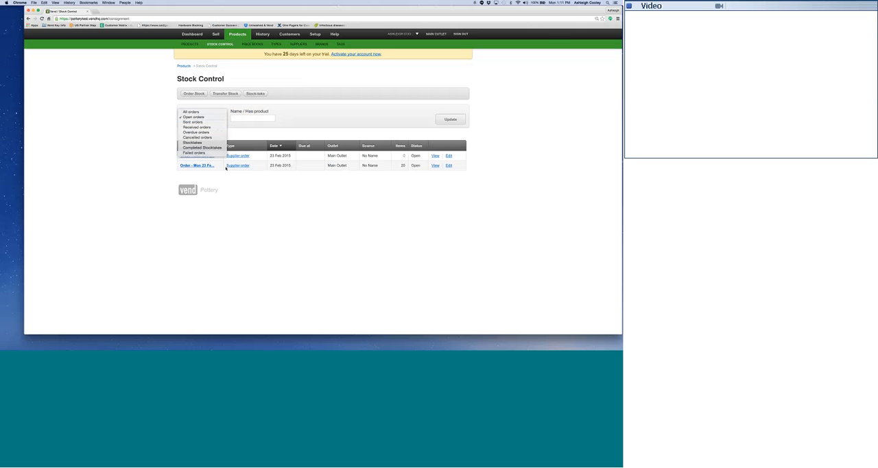
click(193, 121)
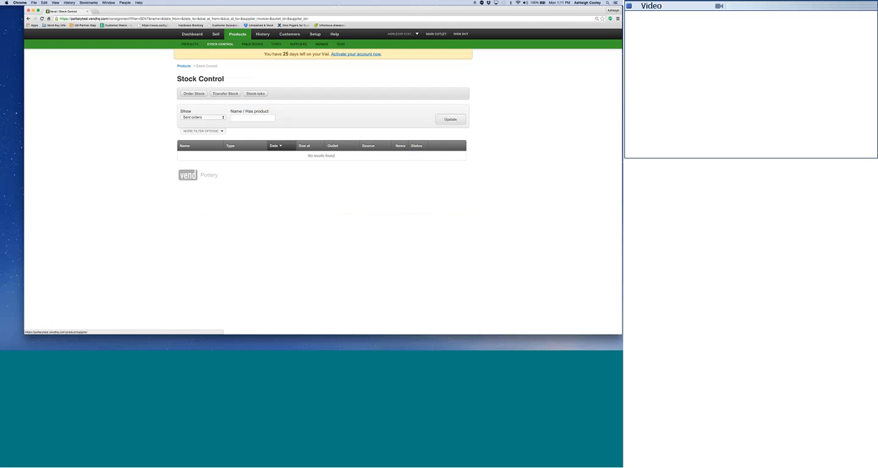
click(202, 130)
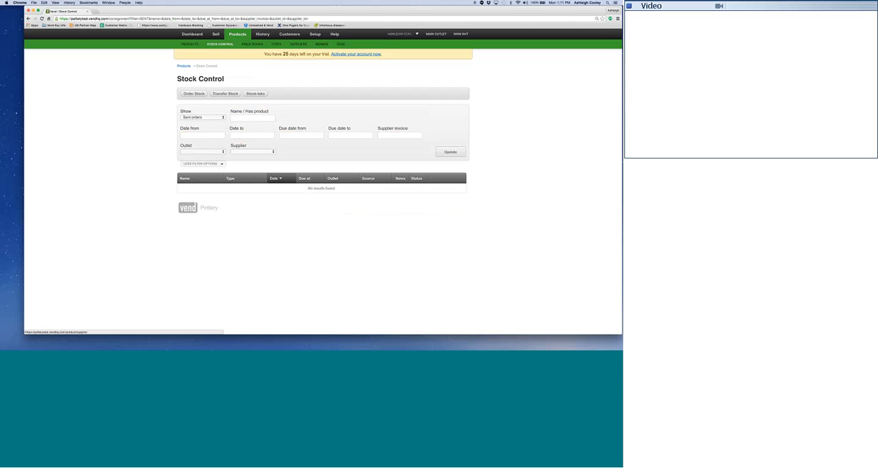
click(270, 151)
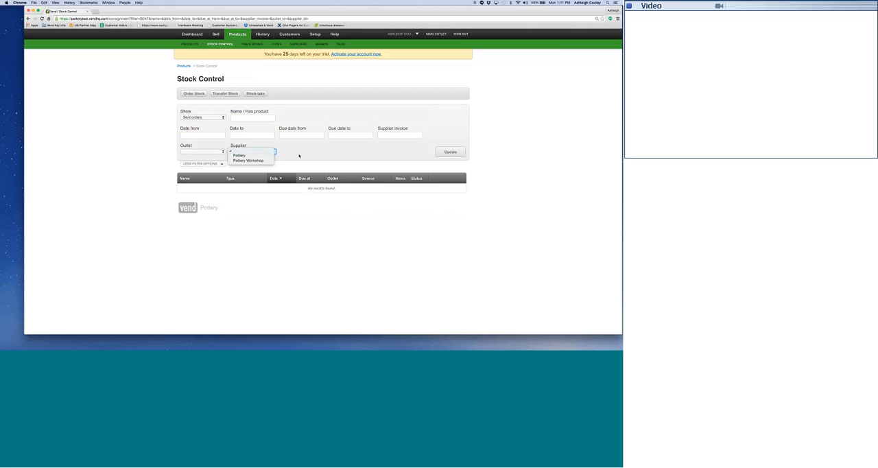
click(298, 156)
click(203, 152)
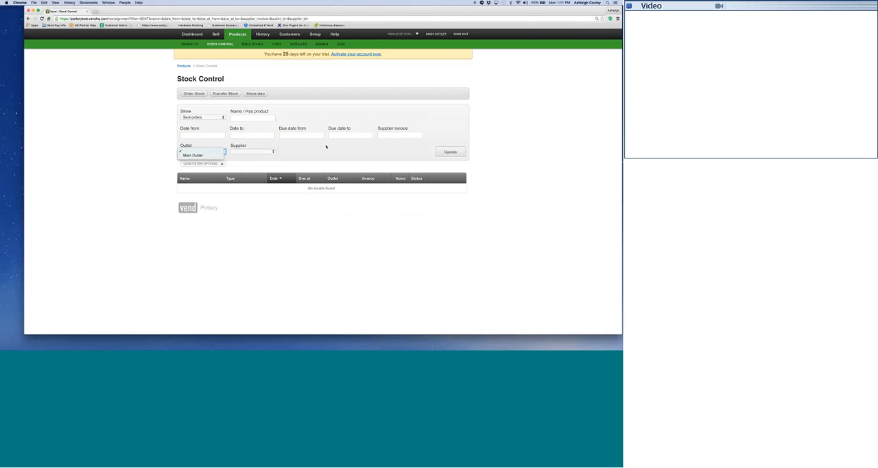
click(214, 157)
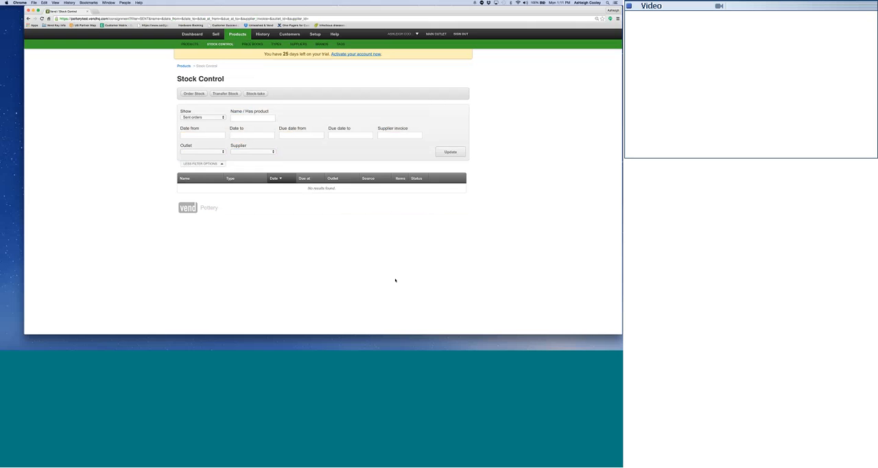
Run the Popular Products report for 01 January 2015 to 23 February 2015, grouped by variant.
click(192, 35)
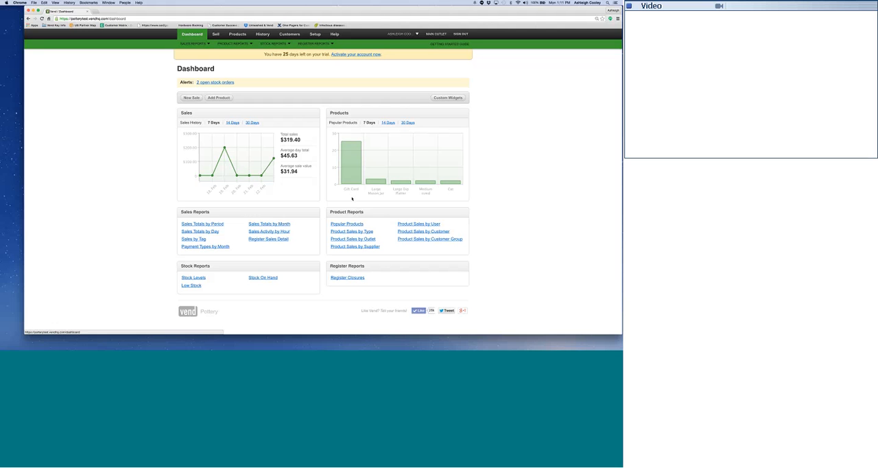
click(192, 34)
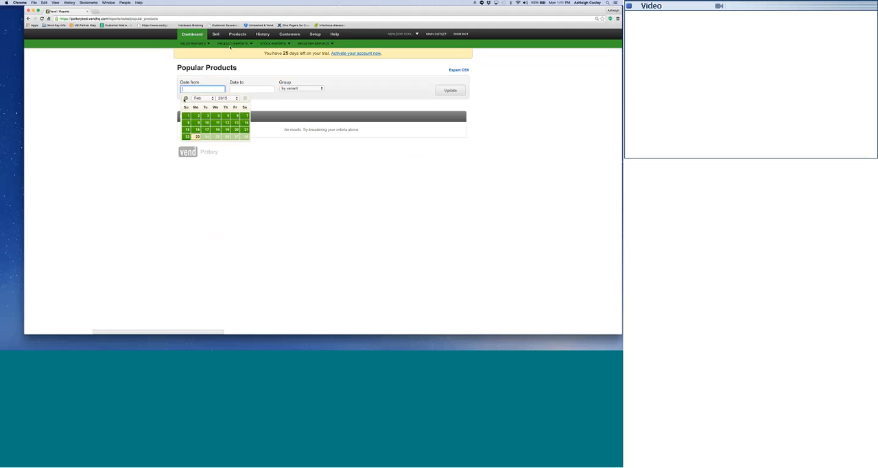
click(186, 98)
click(227, 115)
click(251, 89)
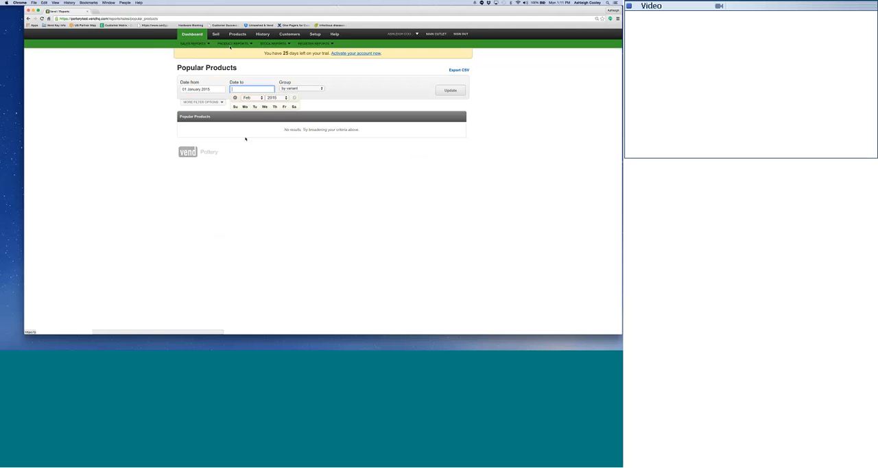
click(245, 135)
click(450, 90)
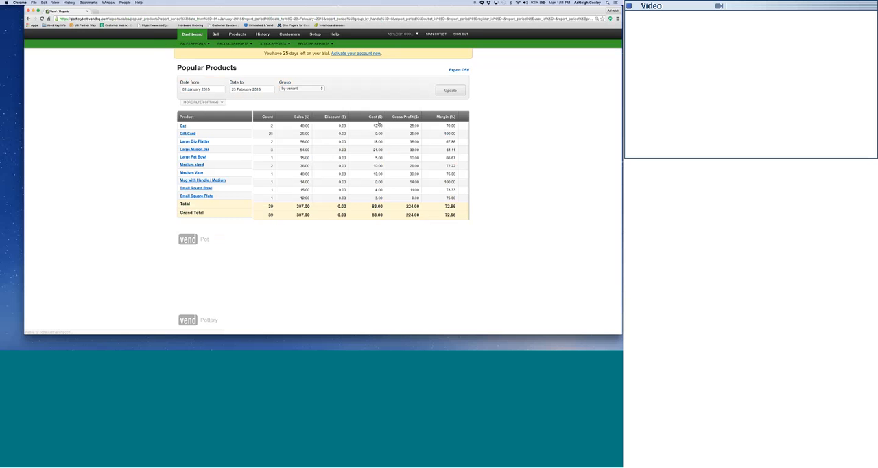
Sort the popular products by highest count and examine their sales, cost, profit, margin, tax, SKU, supplier and type columns.
click(267, 117)
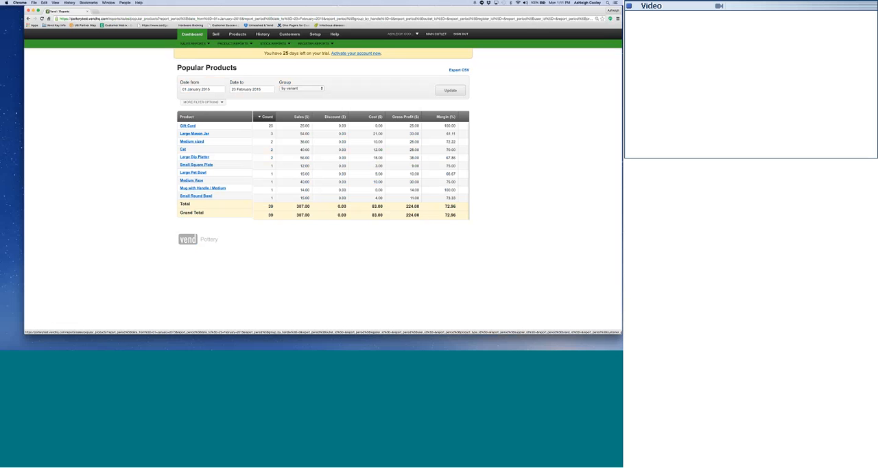
scroll(364, 214, right, 2)
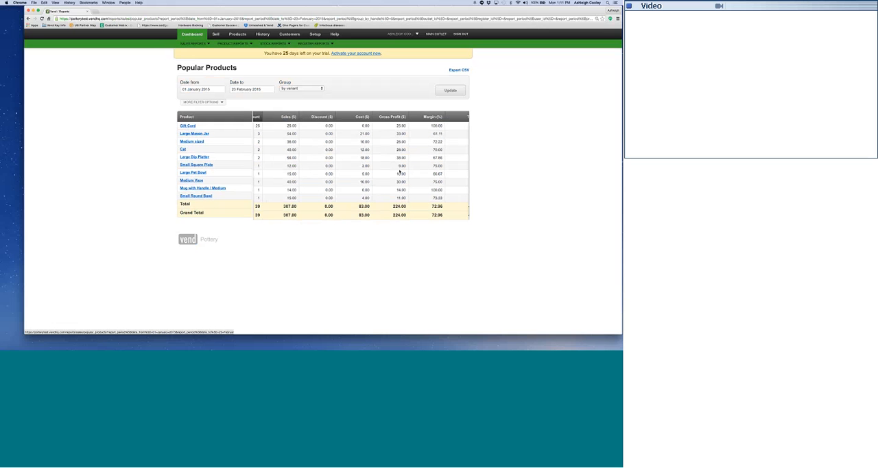
scroll(433, 215, right, 5)
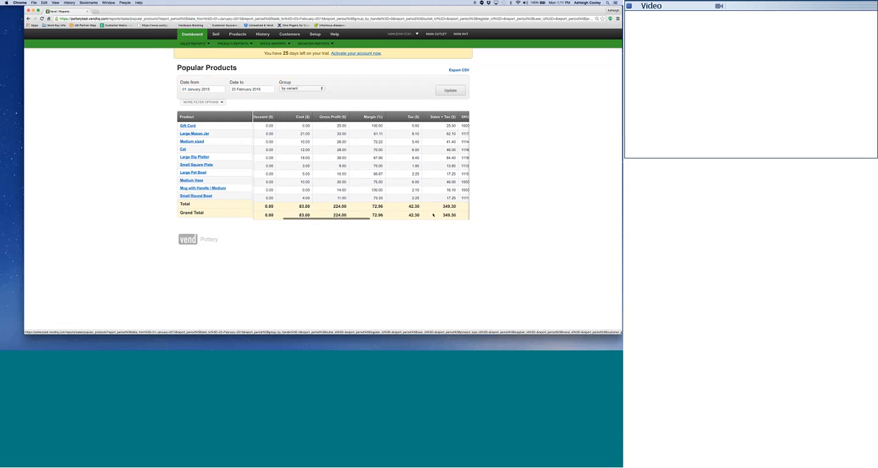
scroll(433, 215, right, 5)
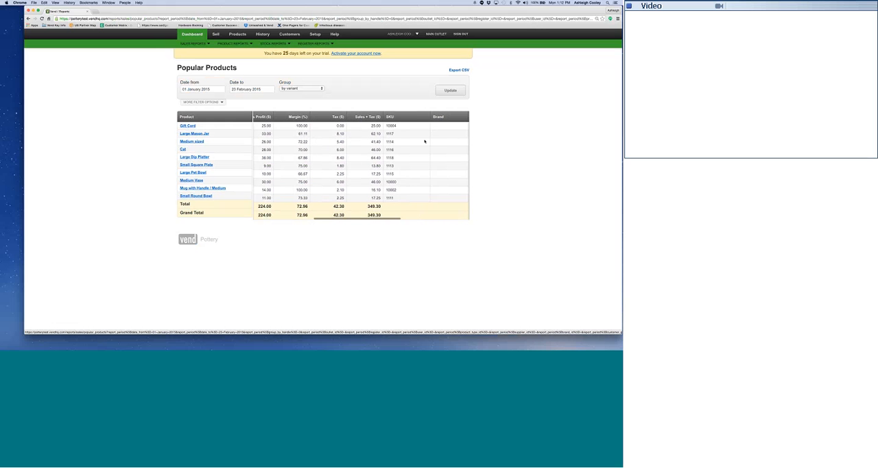
scroll(305, 134, right, 1)
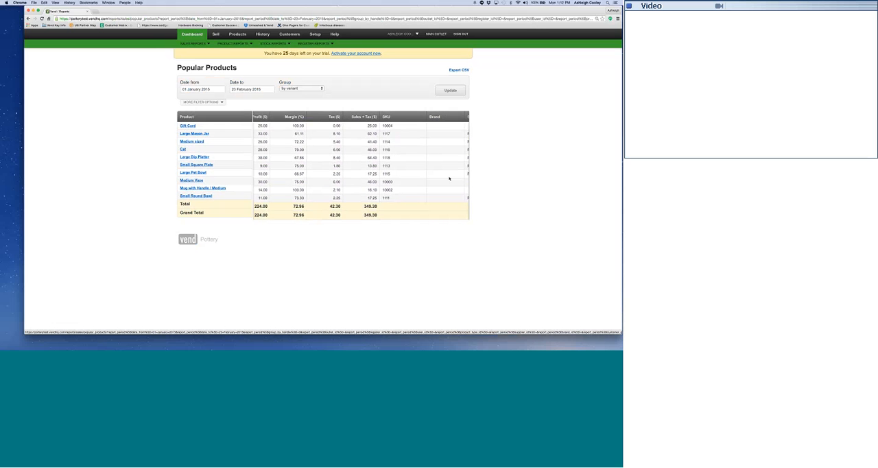
scroll(450, 178, right, 2)
scroll(449, 178, right, 8)
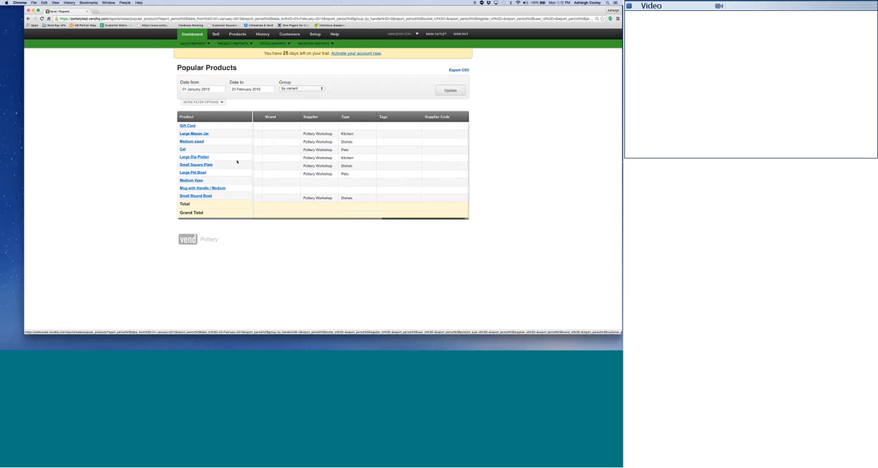
scroll(351, 184, left, 10)
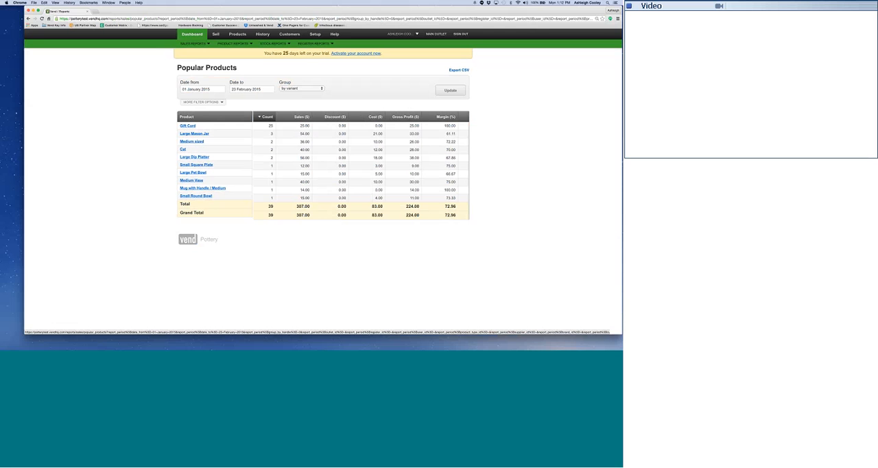
Run the Payment Types by Month report starting February 2015 for 12 Months and review its monthly columns.
click(201, 45)
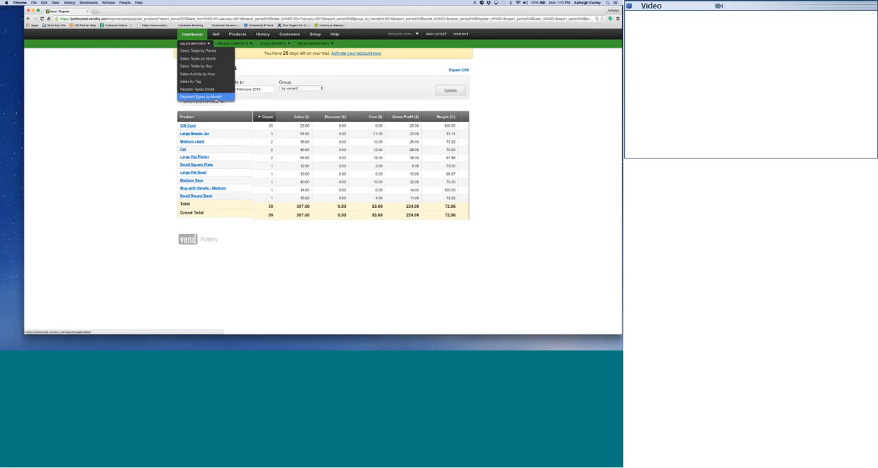
click(214, 97)
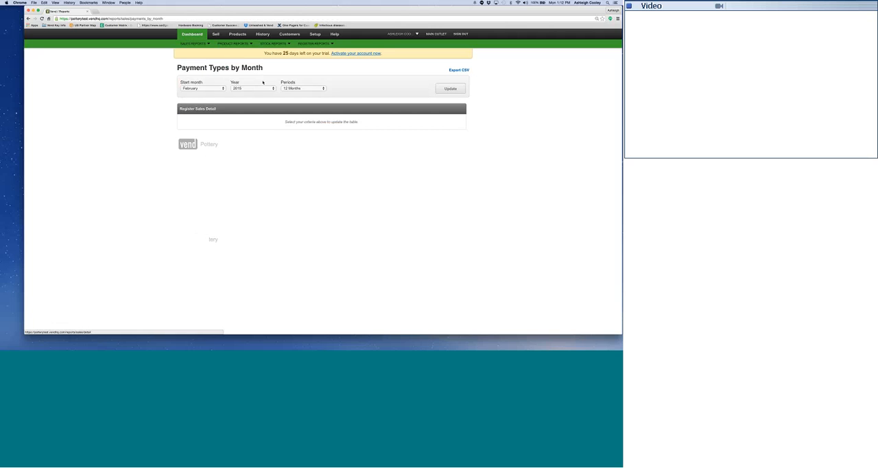
click(448, 90)
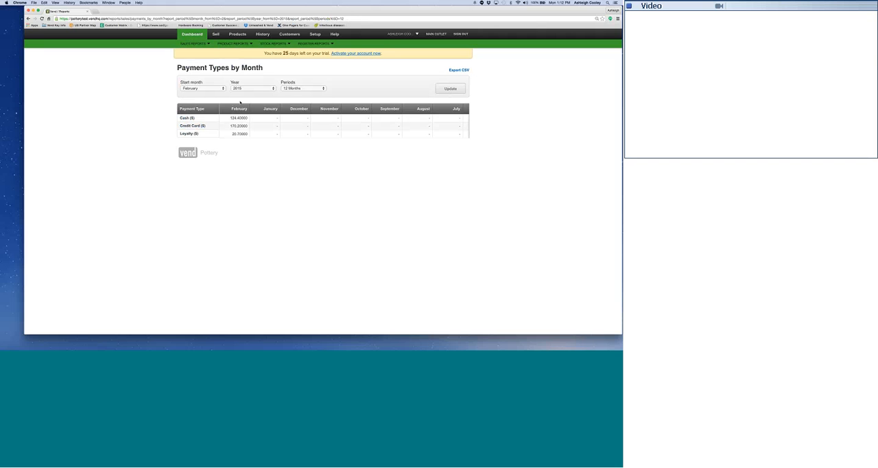
scroll(358, 124, right, 3)
scroll(333, 129, left, 3)
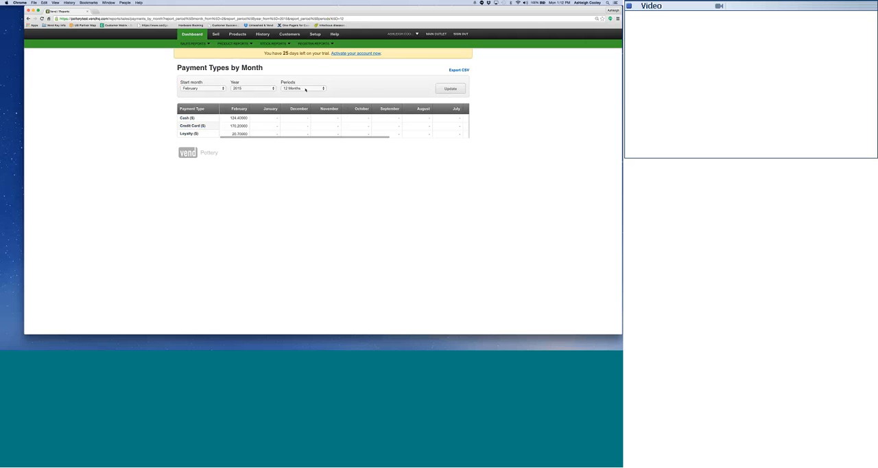
Examine the available period lengths for the Payment Types by Month report.
click(322, 89)
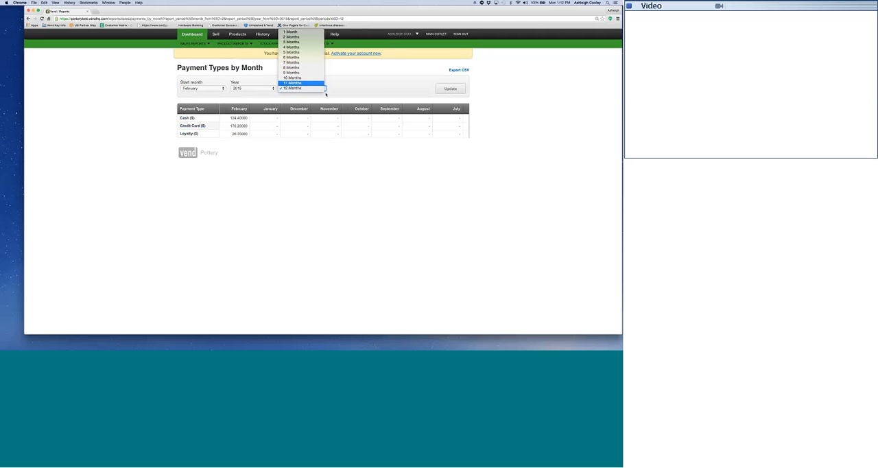
click(371, 89)
click(264, 31)
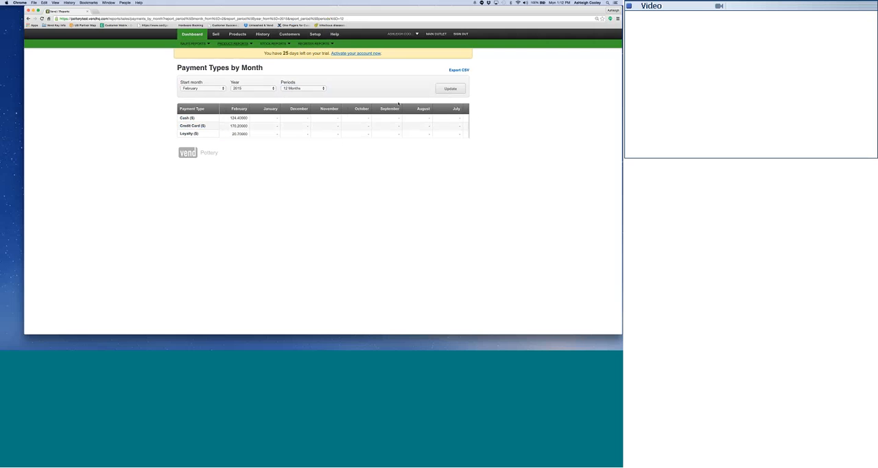
Go to the sell screen and sign in as another user, entering the cashier account's username and password.
click(217, 34)
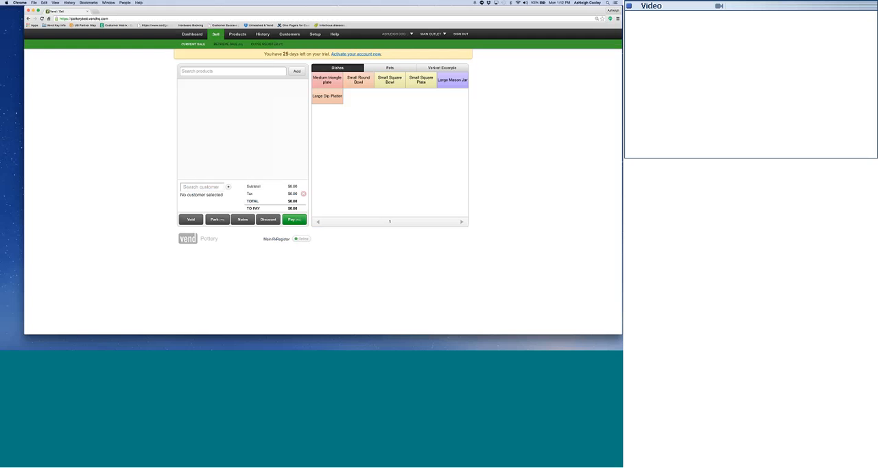
click(405, 35)
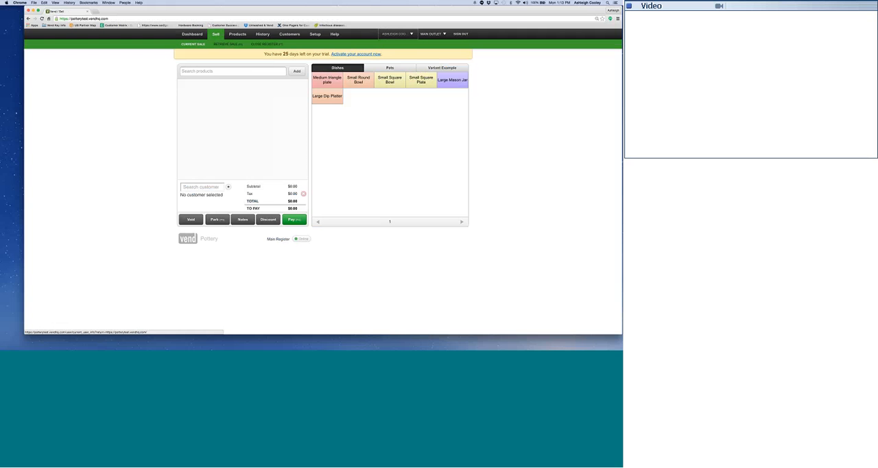
mouse_move(397, 34)
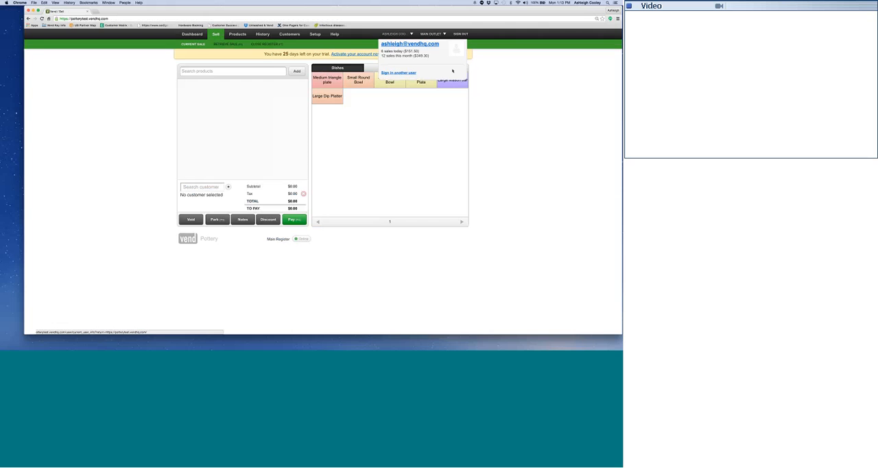
click(409, 73)
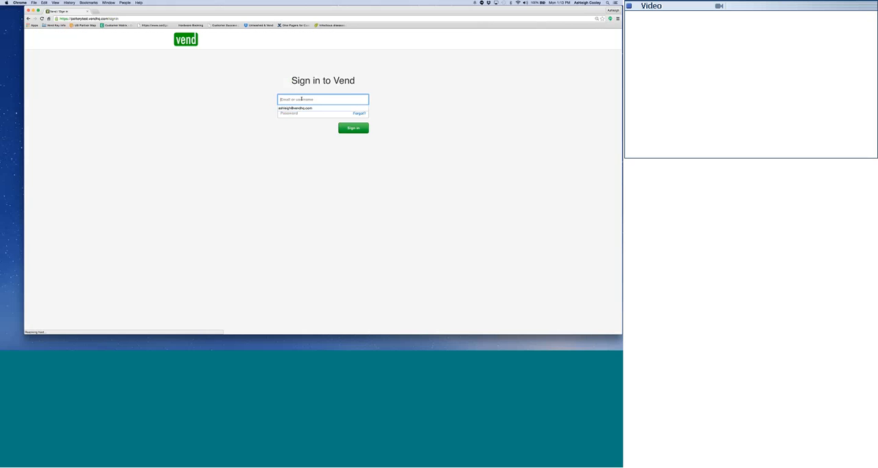
text(ca)
key(Down)
key(Down)
key(Tab)
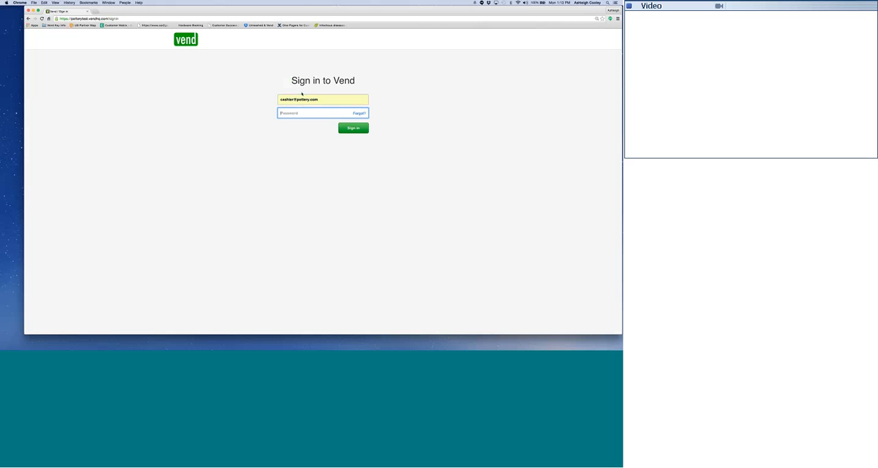
key(Return)
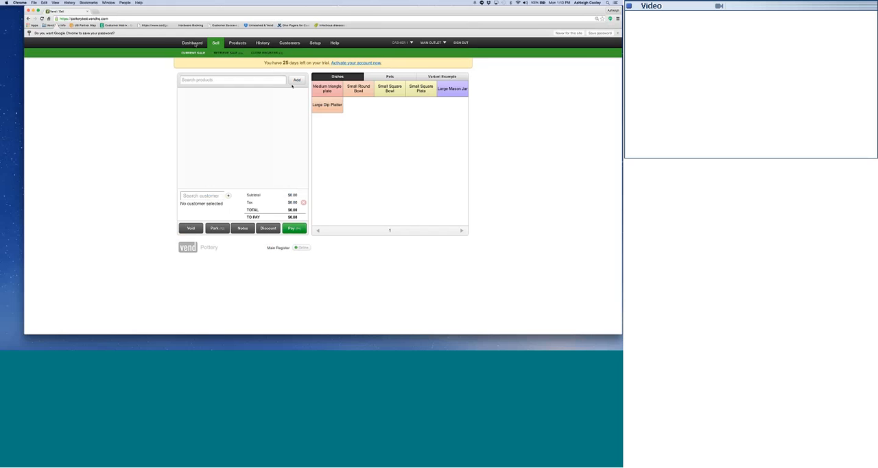
Examine what the cashier account can access on the dashboard, in the products list and in the setup area.
click(193, 43)
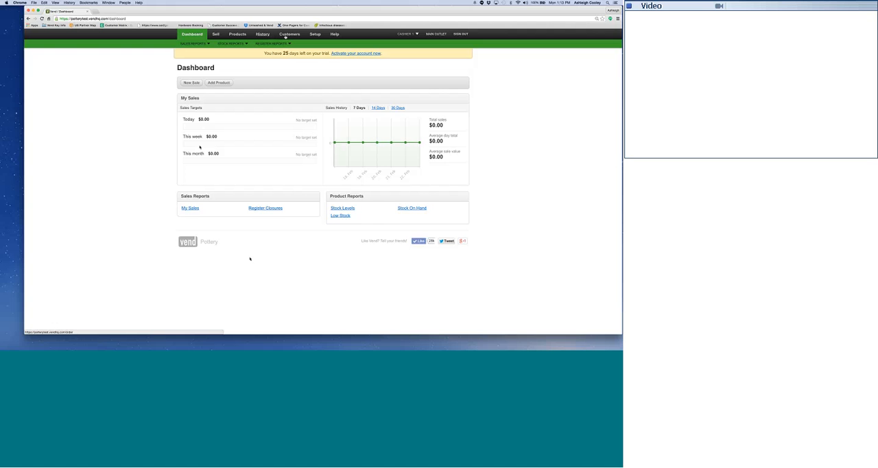
click(237, 35)
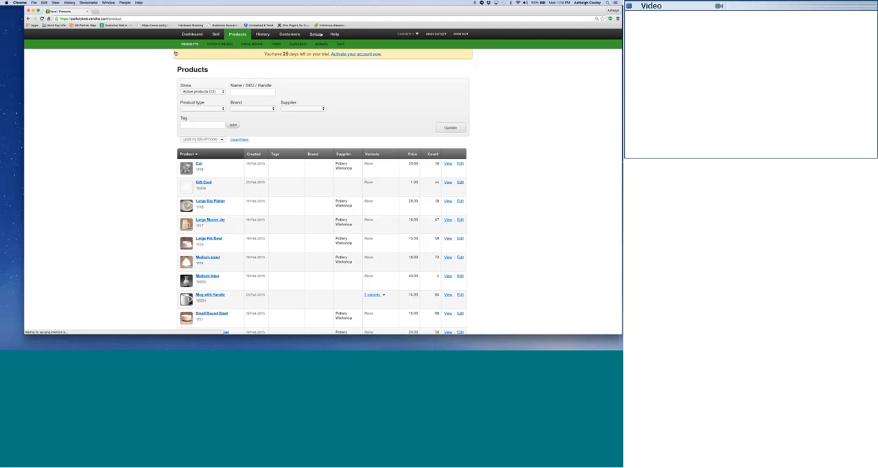
click(321, 34)
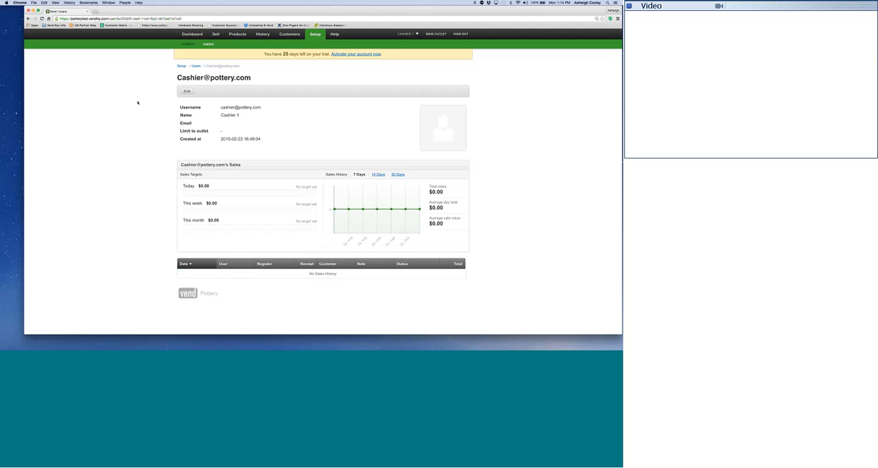
Switch back to the administrator account by entering its password, and view that account's dashboard.
click(414, 35)
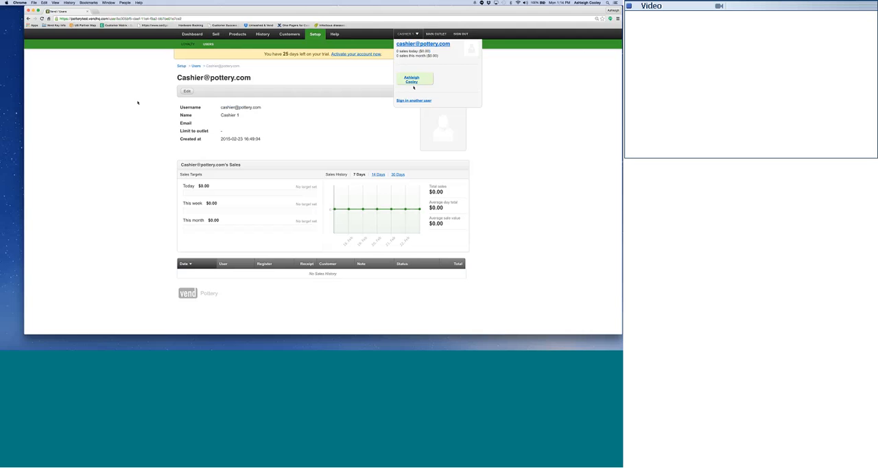
click(411, 81)
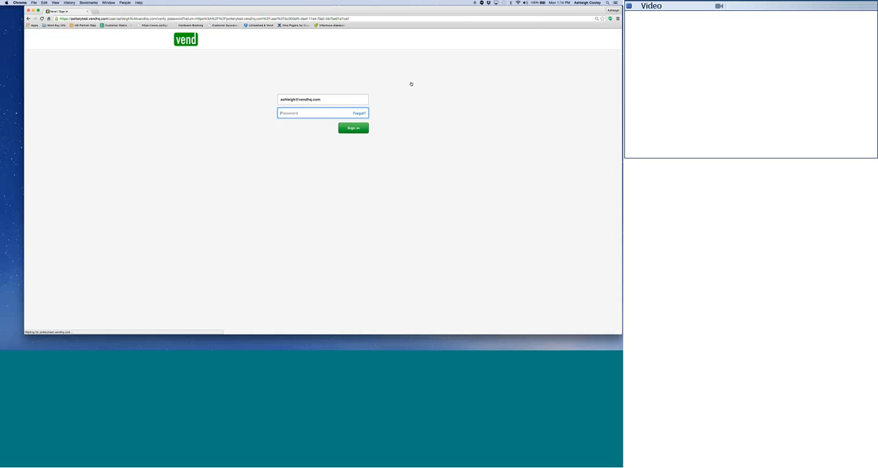
text(•••••••)
key(Return)
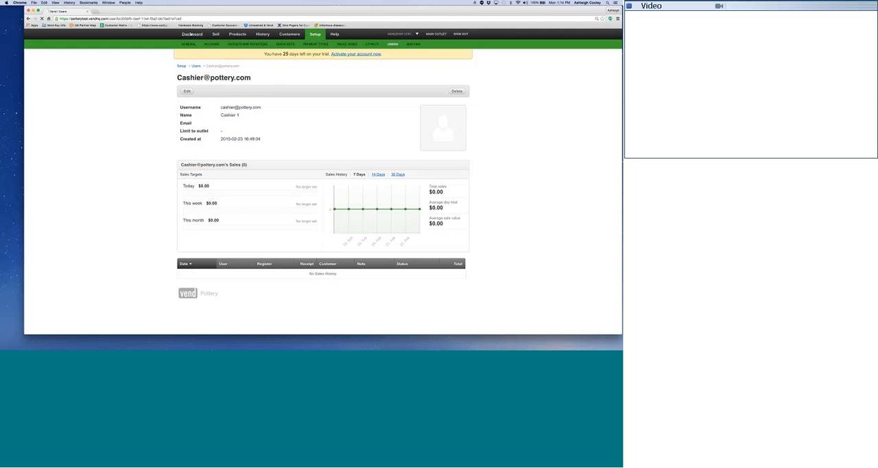
click(191, 35)
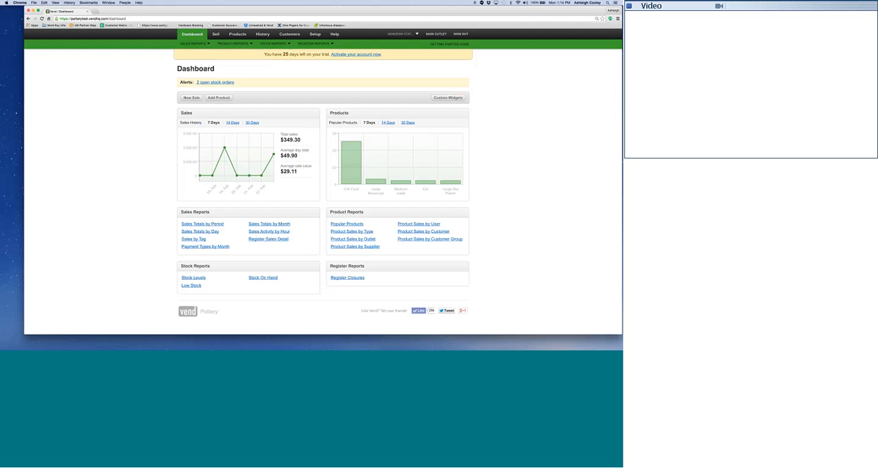
Start a new sale and quick-add a customer with the first name Giftcard and last name Test.
click(216, 35)
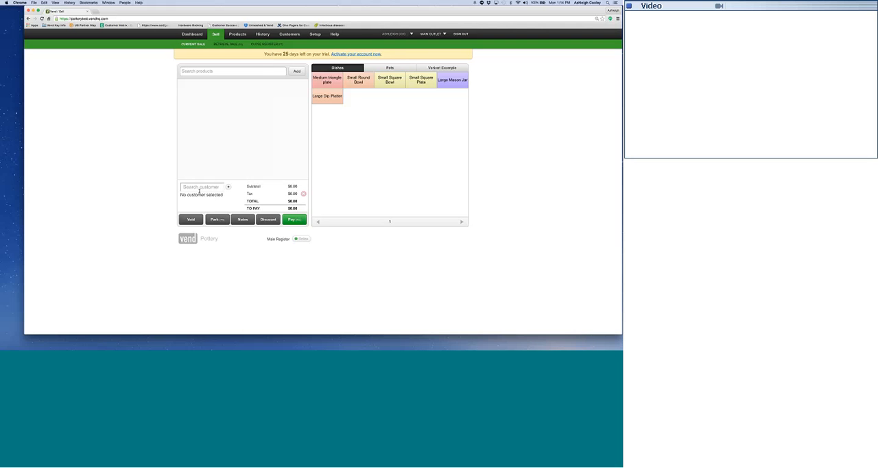
click(199, 189)
click(228, 188)
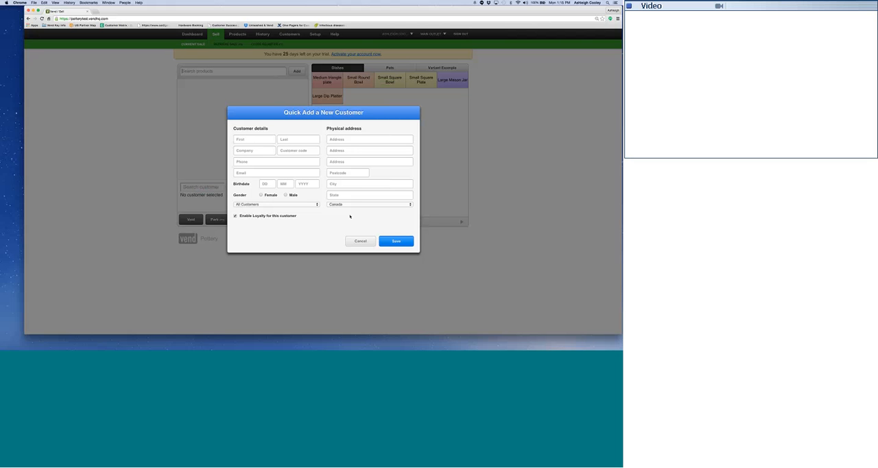
click(291, 143)
click(308, 151)
click(280, 150)
click(328, 143)
click(266, 137)
text(Giftcard)
key(Tab)
click(397, 242)
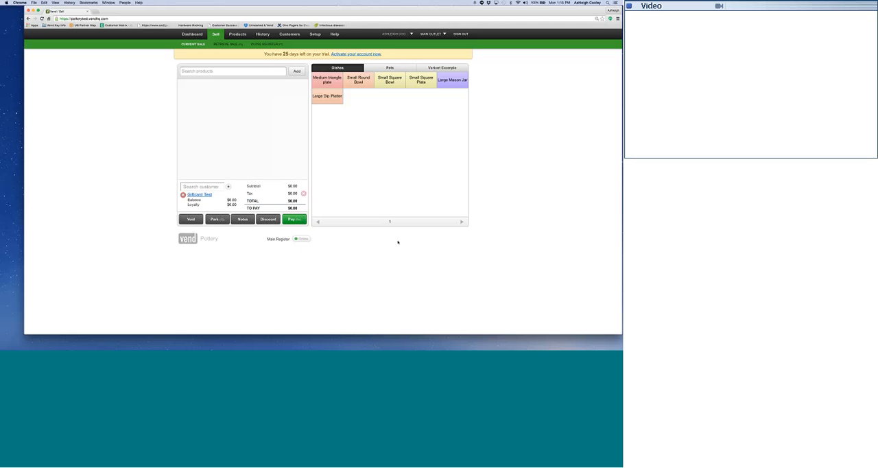
Add the Gift Card product to the sale with a quantity of 100.
click(258, 73)
text(gift car)
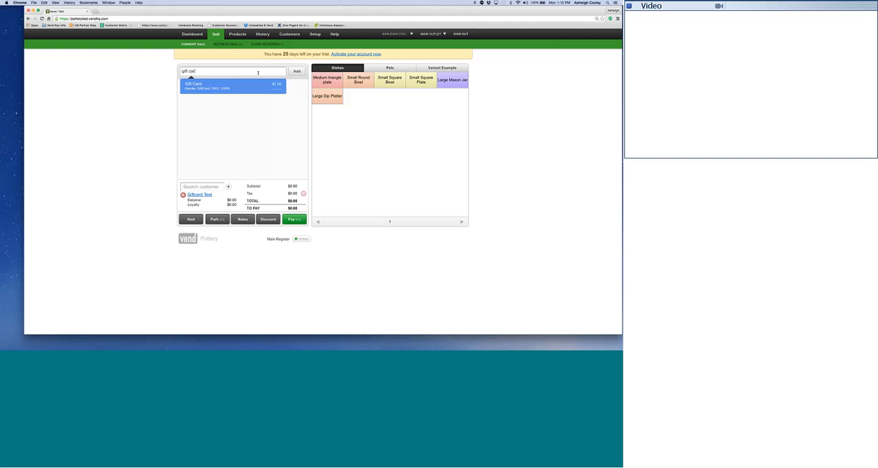
key(Return)
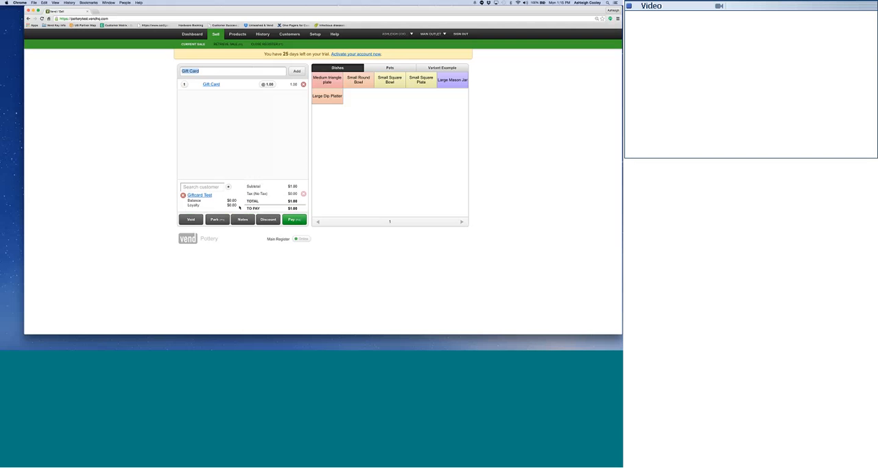
click(184, 84)
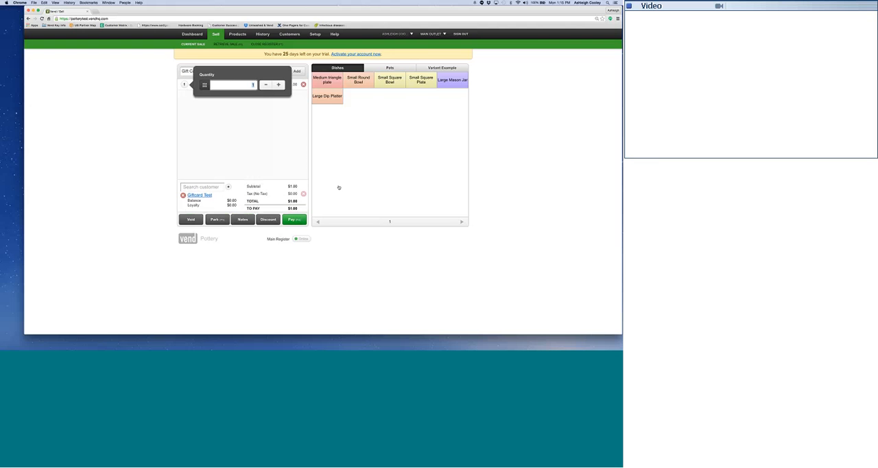
text(100)
key(Return)
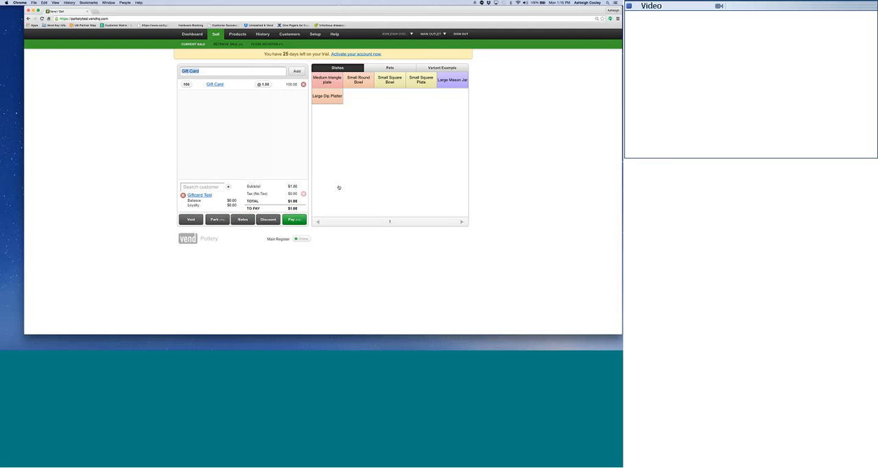
Pay the gift card sale in full with cash, without emailing or printing a receipt.
click(293, 219)
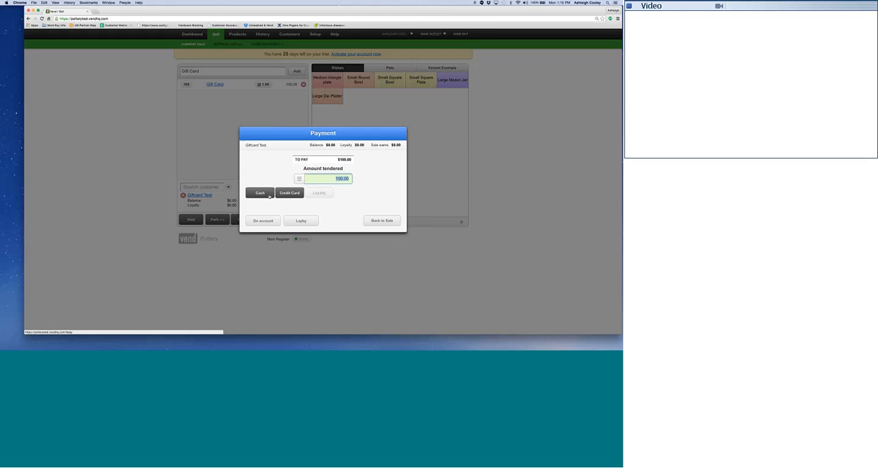
click(260, 193)
click(336, 214)
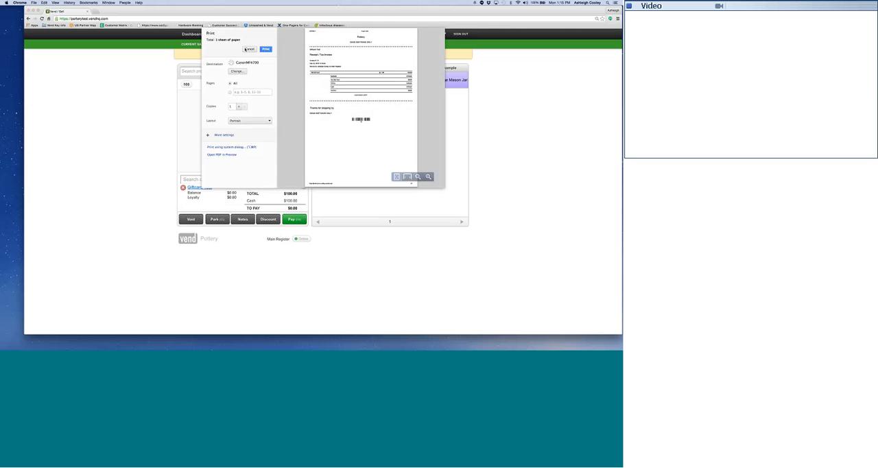
click(249, 48)
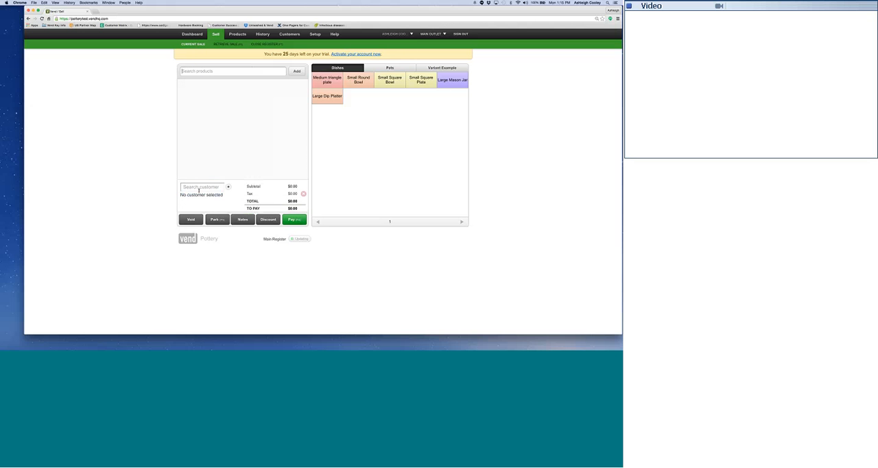
Assign the Giftcard Test customer to a new sale and add a Large Pet Bowl from the Pets products.
click(199, 190)
text(giftc)
click(200, 201)
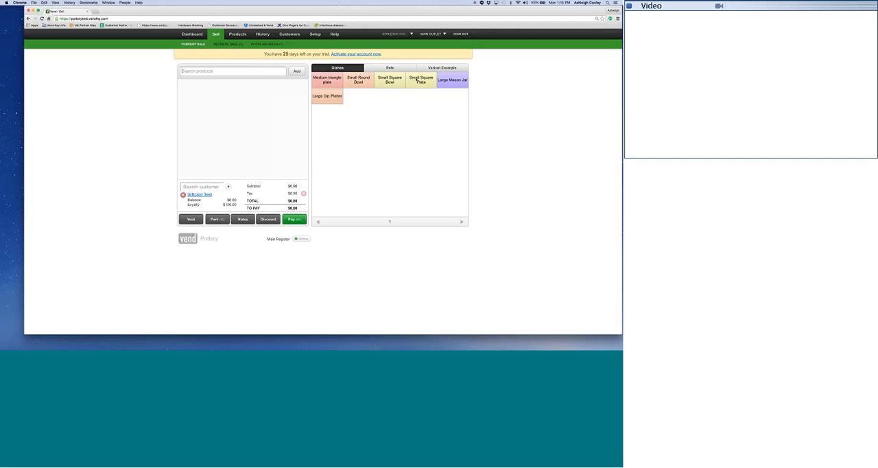
click(389, 69)
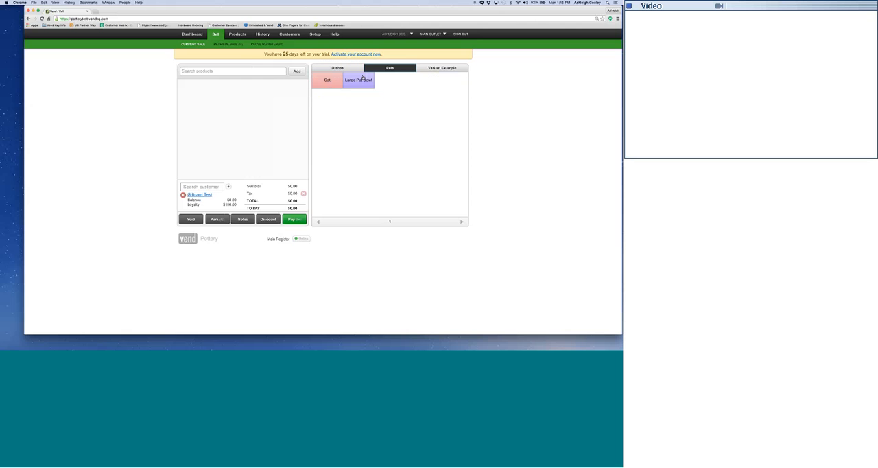
click(367, 79)
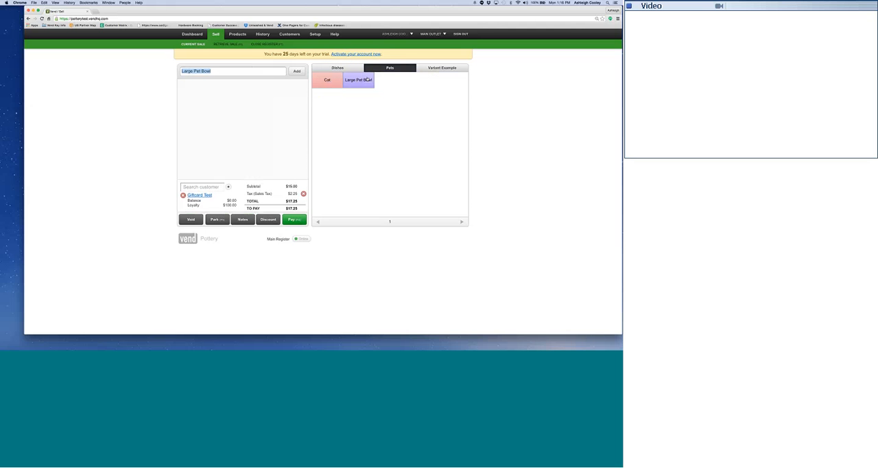
Pay the full amount of the pet bowl sale with Loyalty, without emailing or printing a receipt.
click(297, 219)
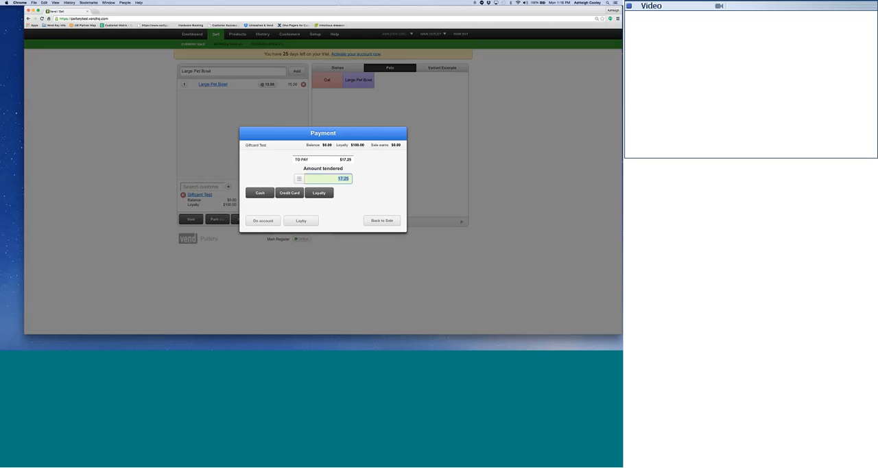
click(319, 193)
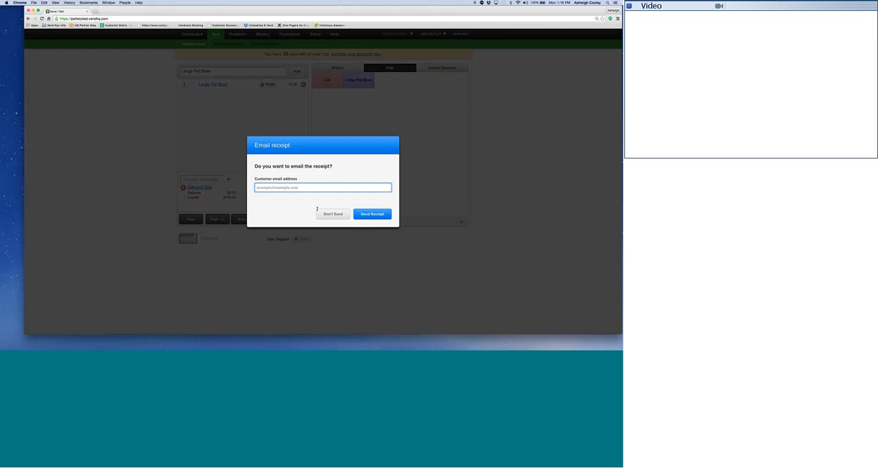
click(332, 214)
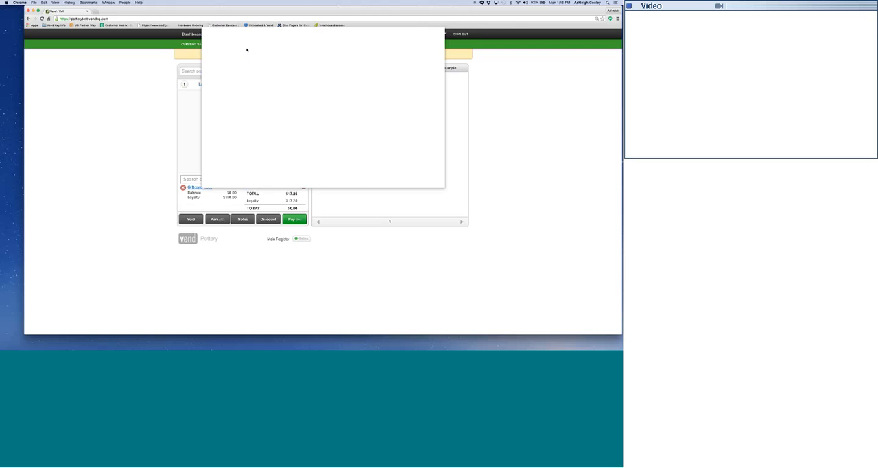
key(Escape)
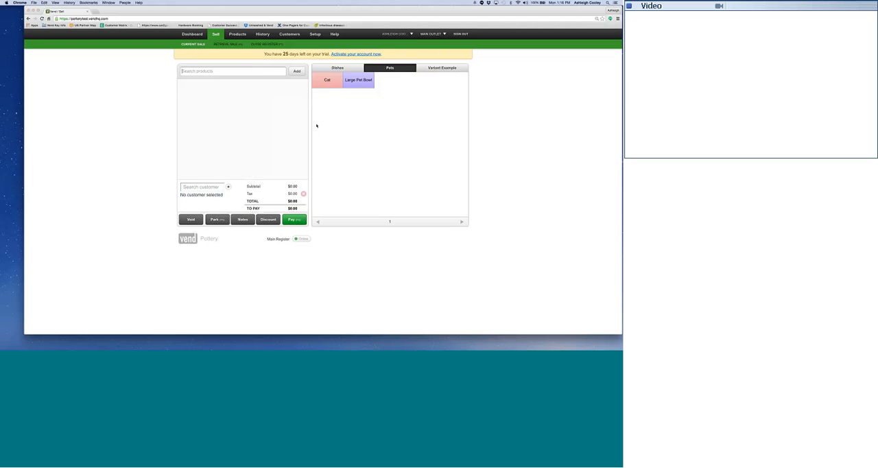
Select the Giftcard Test customer again and examine the customer details for the loyalty balance and spending.
click(194, 187)
text(g)
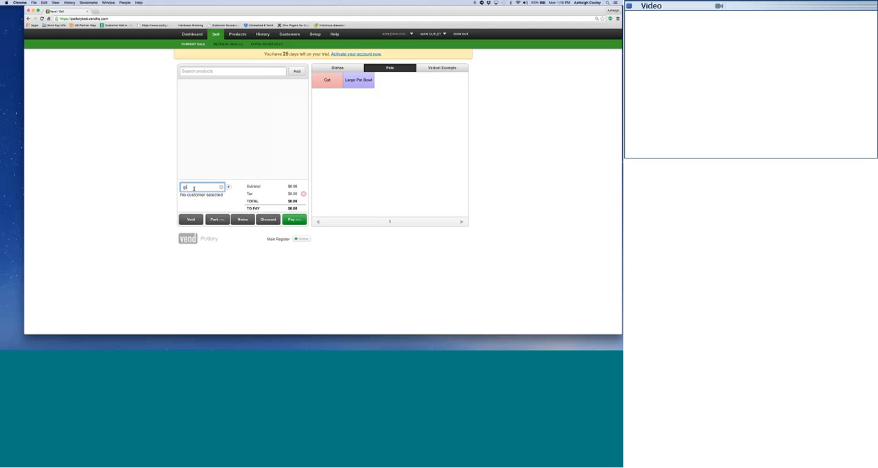
click(242, 205)
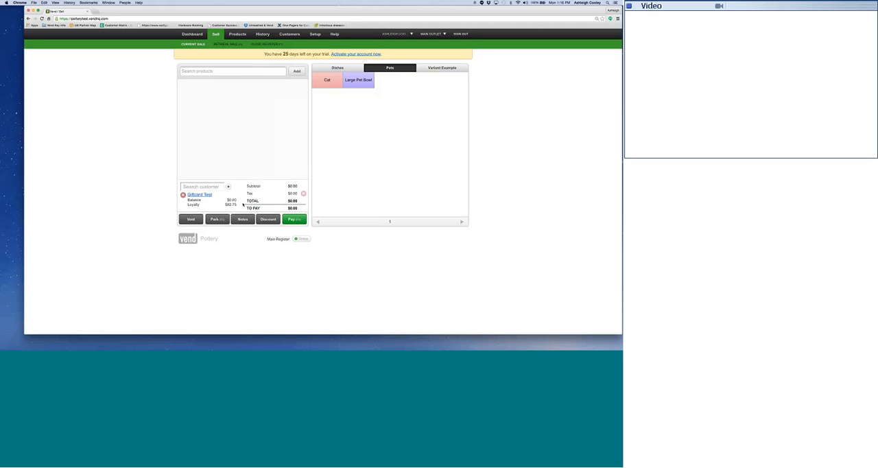
click(197, 195)
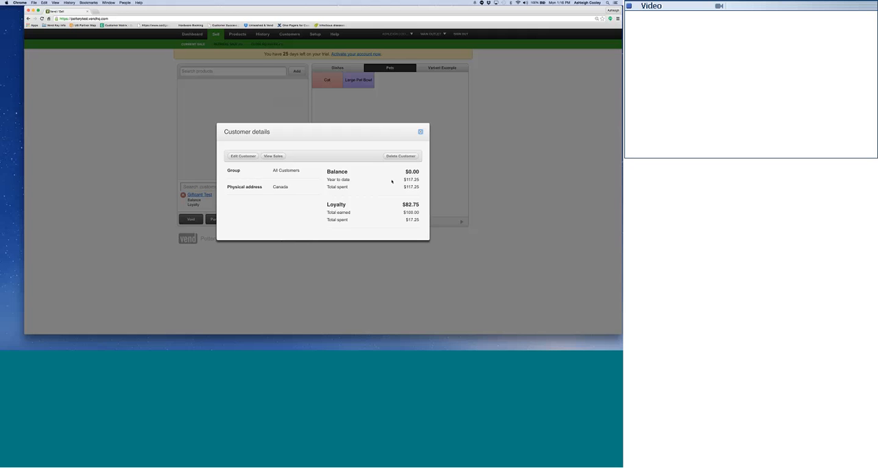
View the Giftcard Test customer's sales, and look up receipt number 14 in the overall sales history and expand its details.
click(275, 159)
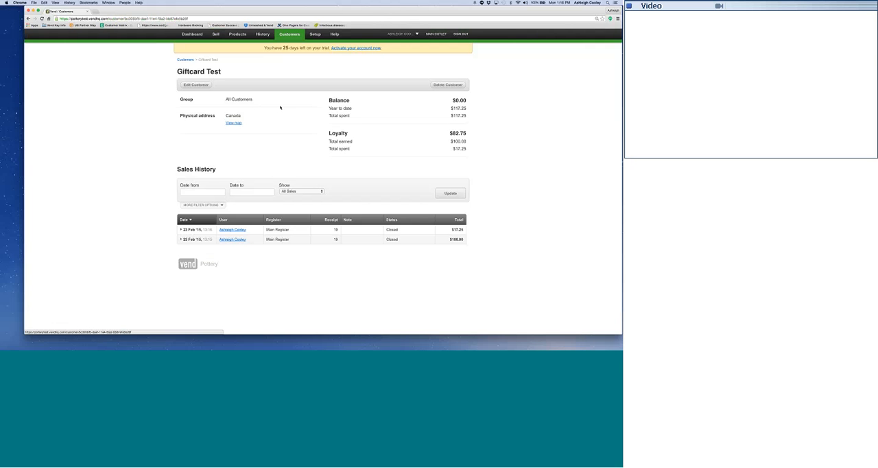
click(263, 35)
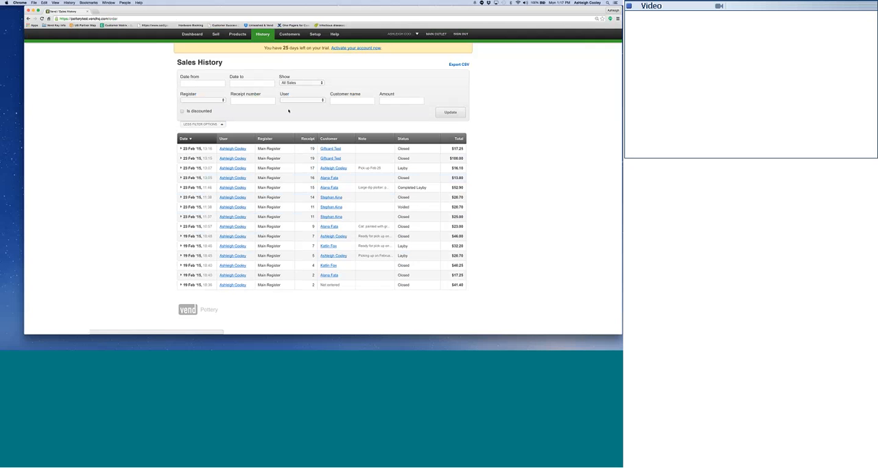
click(259, 99)
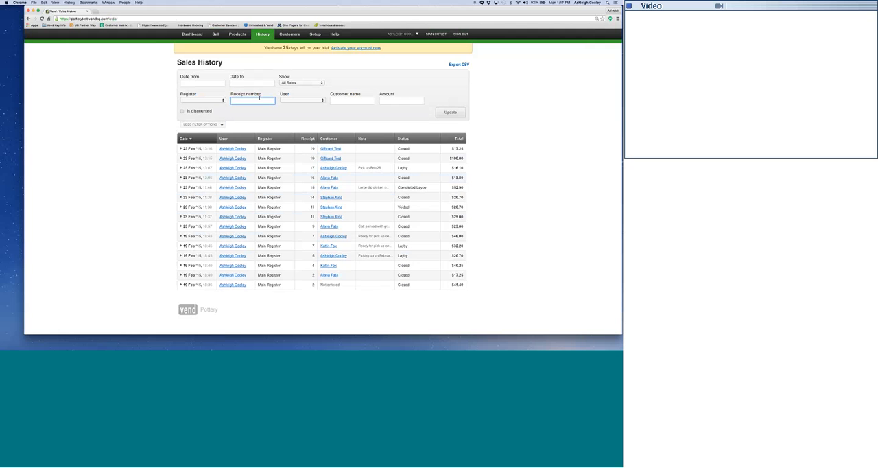
text(14)
key(Return)
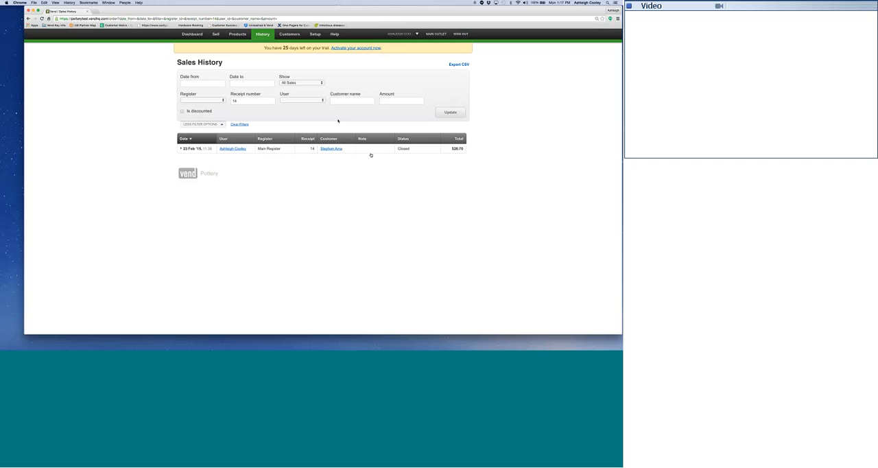
click(368, 151)
Examine the available User and Register filter choices for the sales history without selecting any.
click(310, 100)
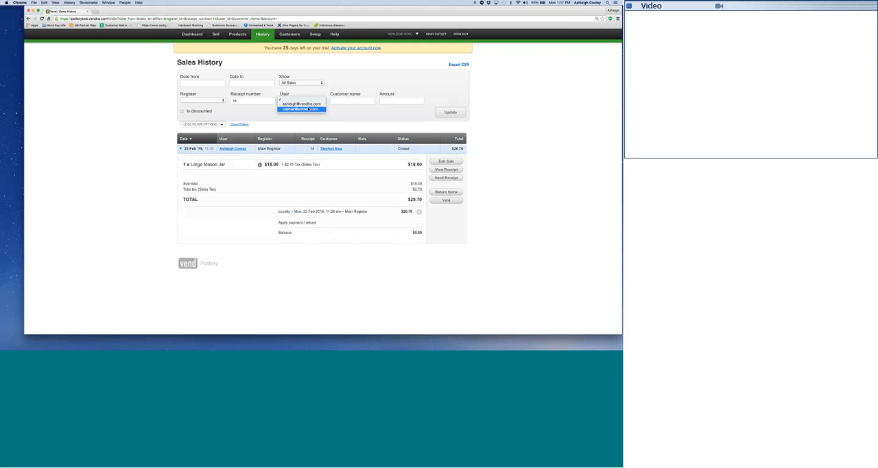
click(337, 124)
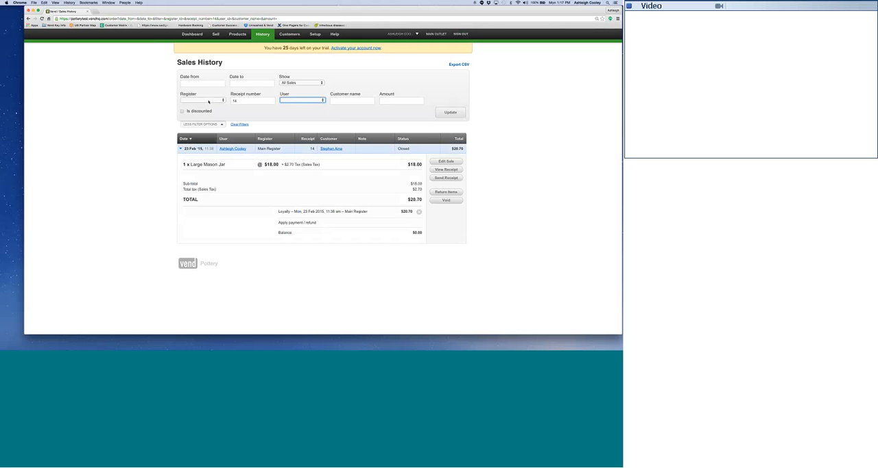
click(205, 101)
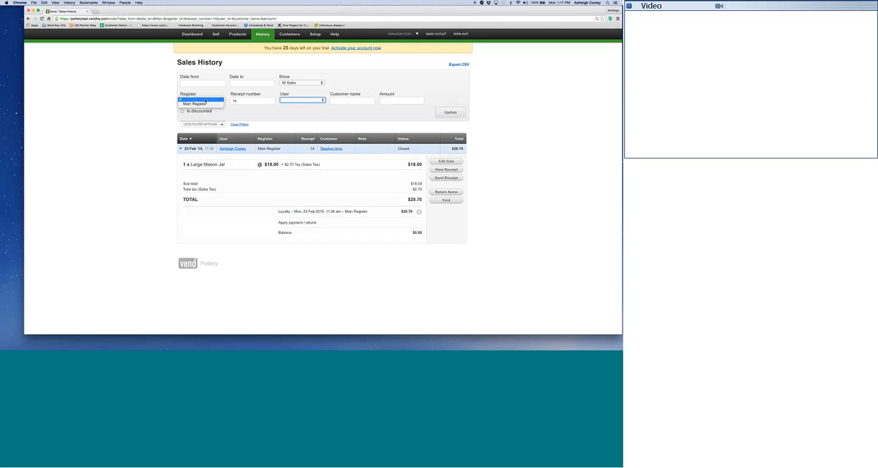
click(209, 117)
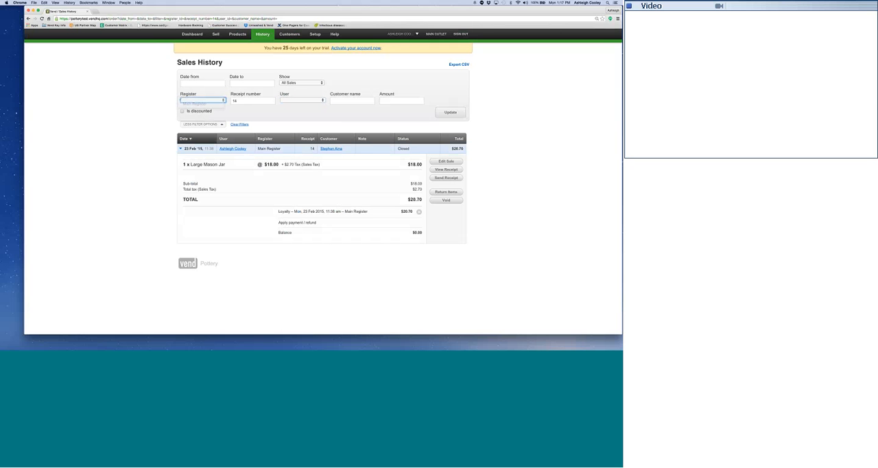
click(345, 127)
Return the Large Mason Jar from the expanded sale and add a Small Round Bowl from the Dishes products as the exchange.
click(436, 193)
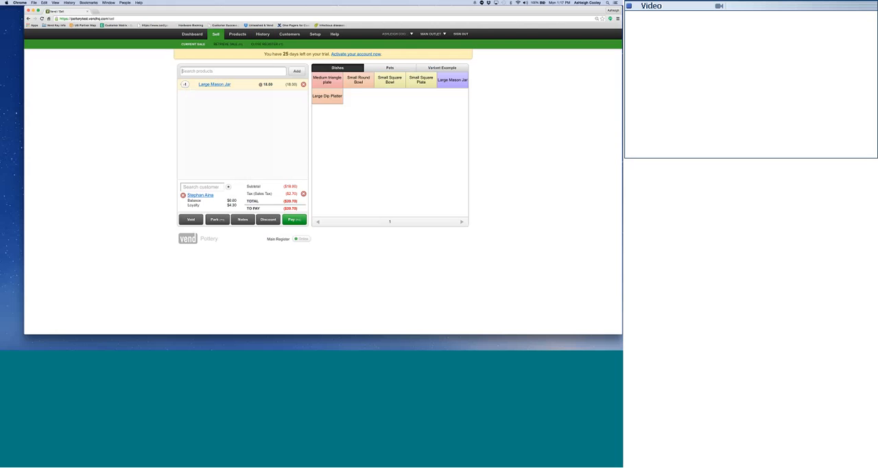
click(358, 79)
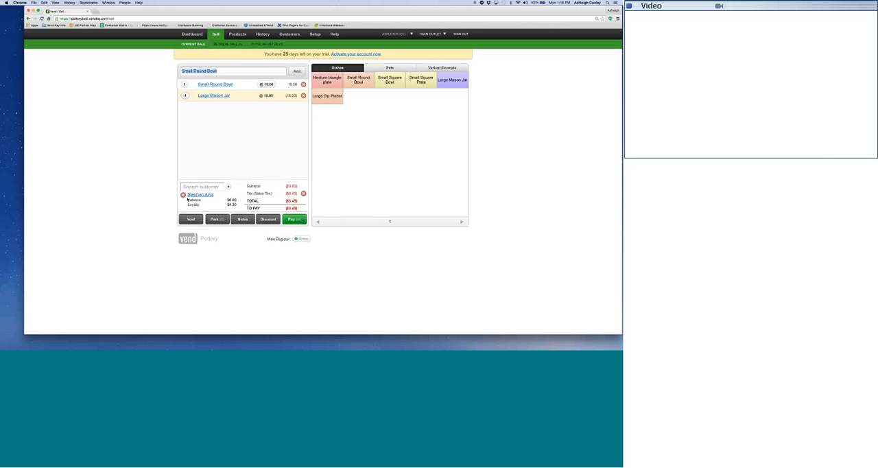
drag(187, 200, 237, 200)
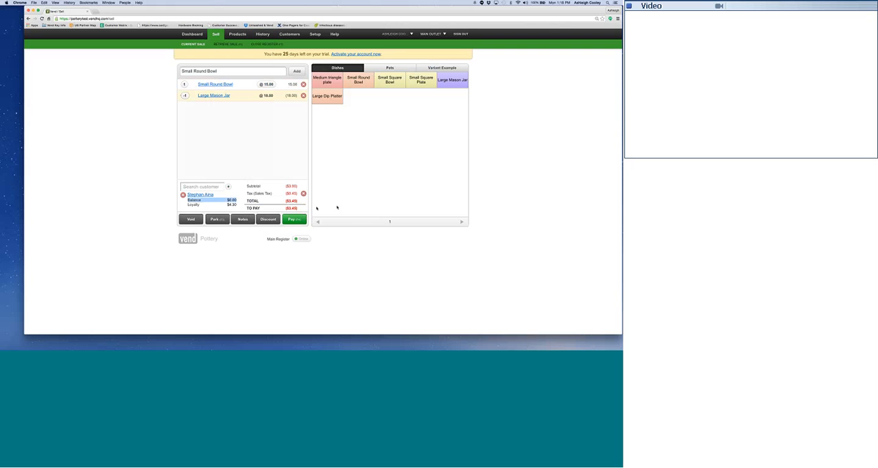
Refund the full exchange difference in cash, skip the sale note, and complete the sale with a receipt ready to print.
click(290, 221)
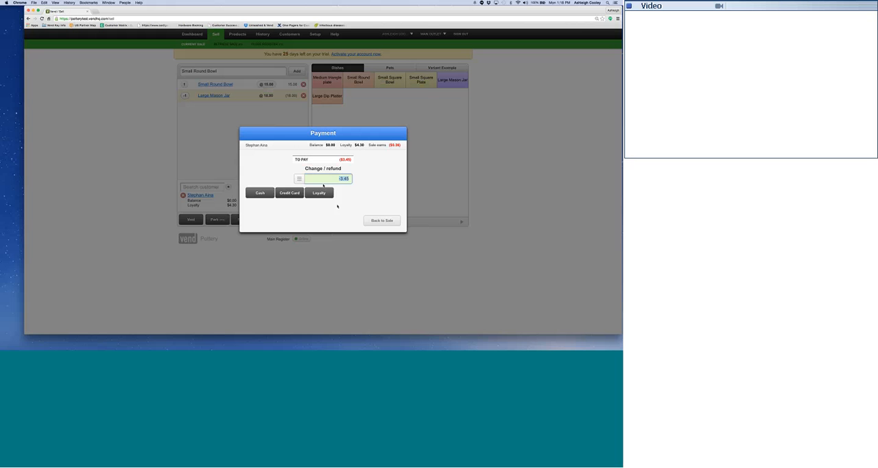
click(260, 193)
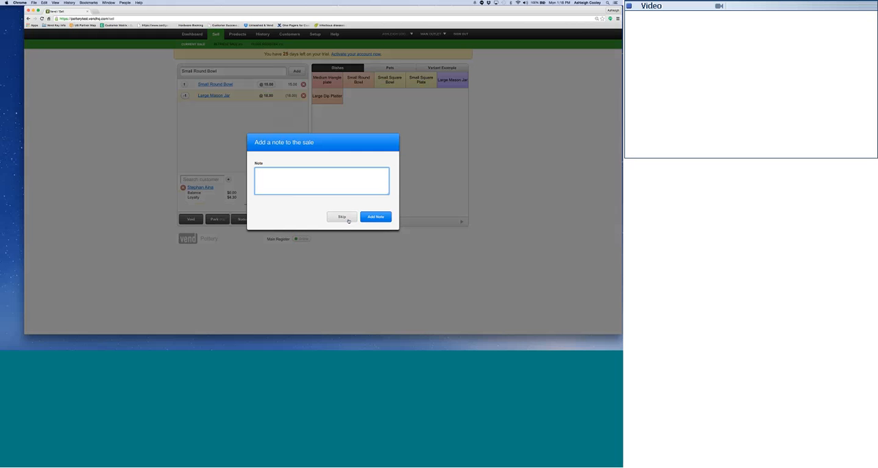
click(345, 216)
click(331, 214)
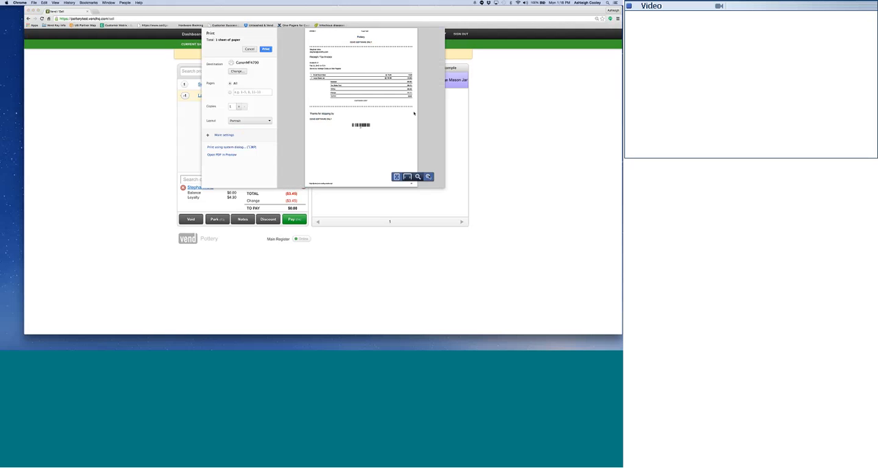
Enlarge and examine the receipt's print preview from its header down to the barcode, and cancel printing.
click(428, 177)
click(428, 177)
scroll(417, 152, down, 3)
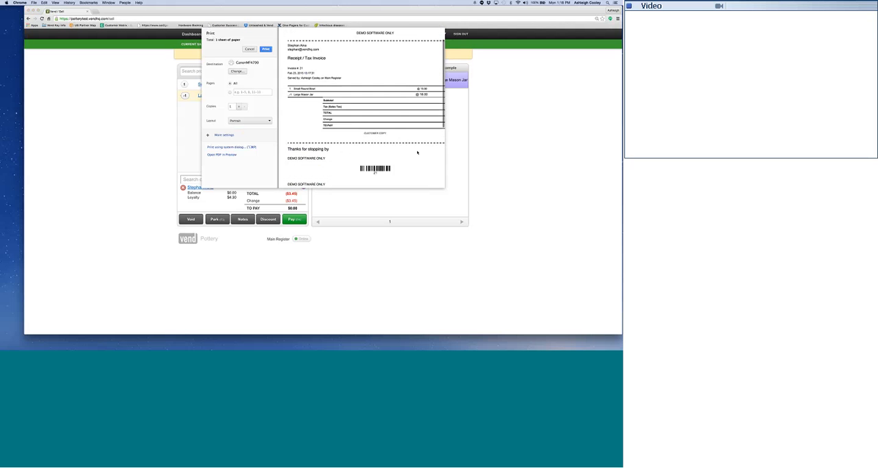
scroll(418, 152, up, 3)
scroll(417, 153, right, 3)
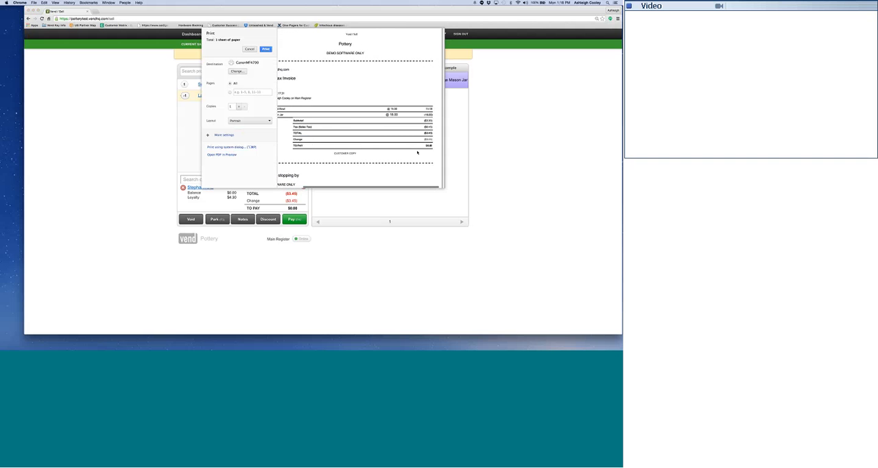
scroll(417, 153, left, 1)
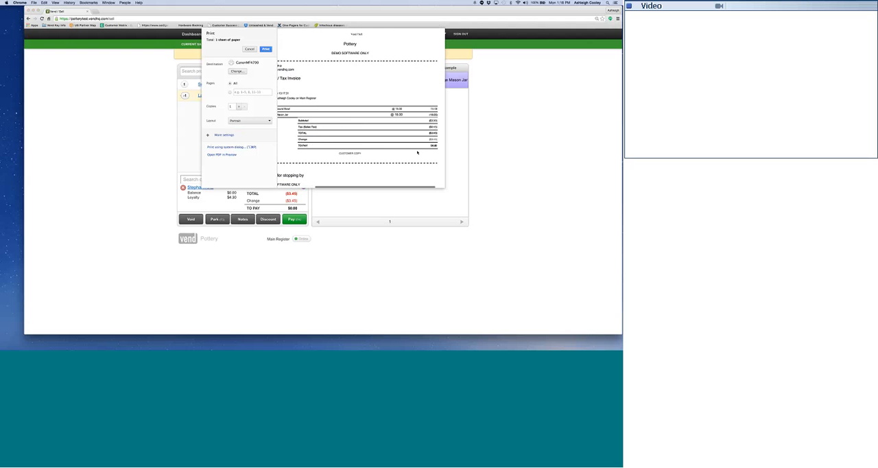
scroll(420, 150, left, 2)
scroll(420, 149, down, 5)
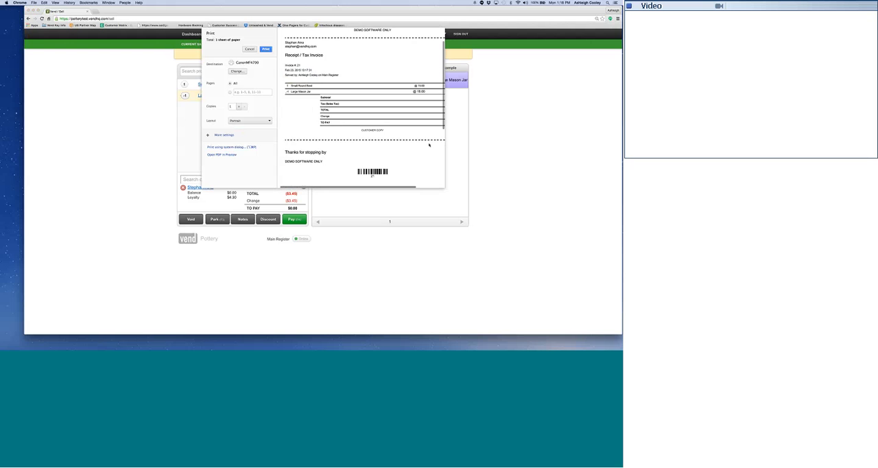
scroll(429, 145, down, 3)
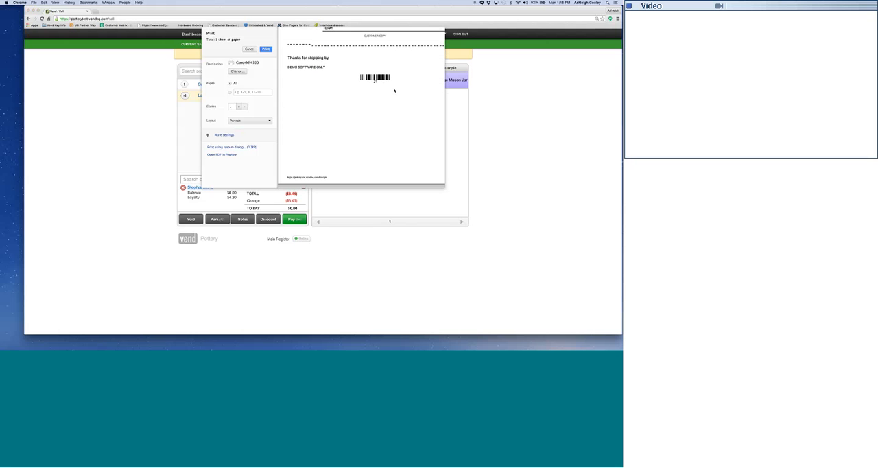
click(249, 50)
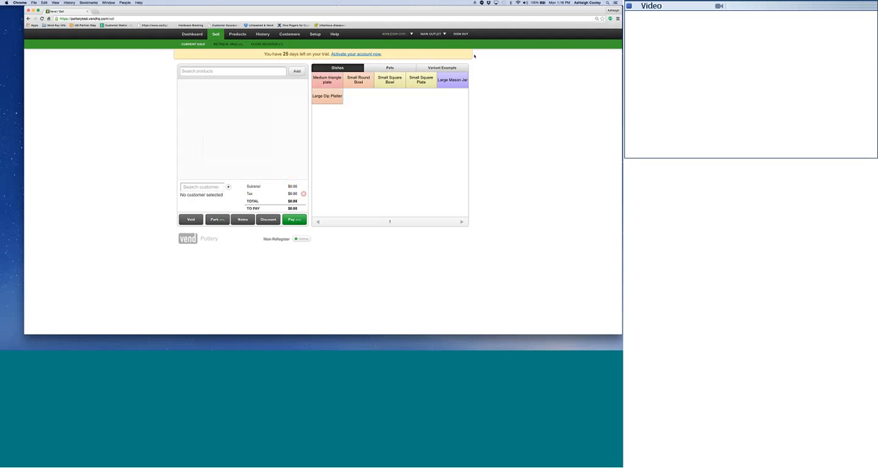
In the Default Quick Keys layout, add the Medium Vase product to the Dishes group and colour its key yellow.
click(315, 33)
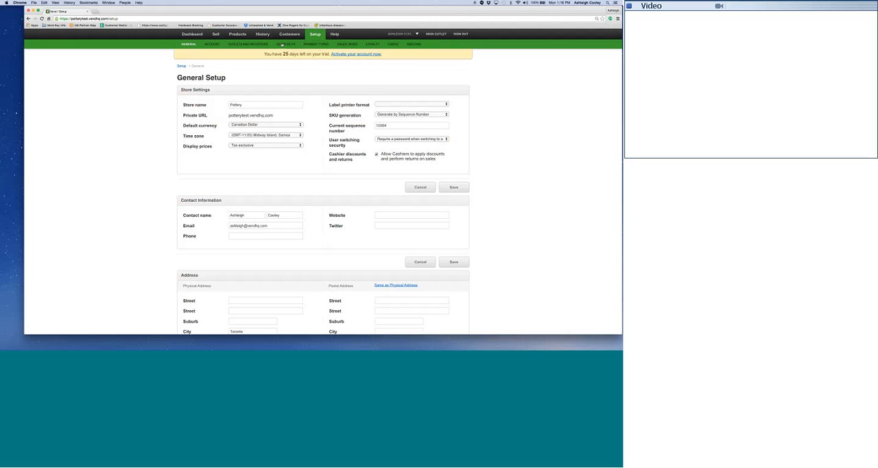
click(285, 44)
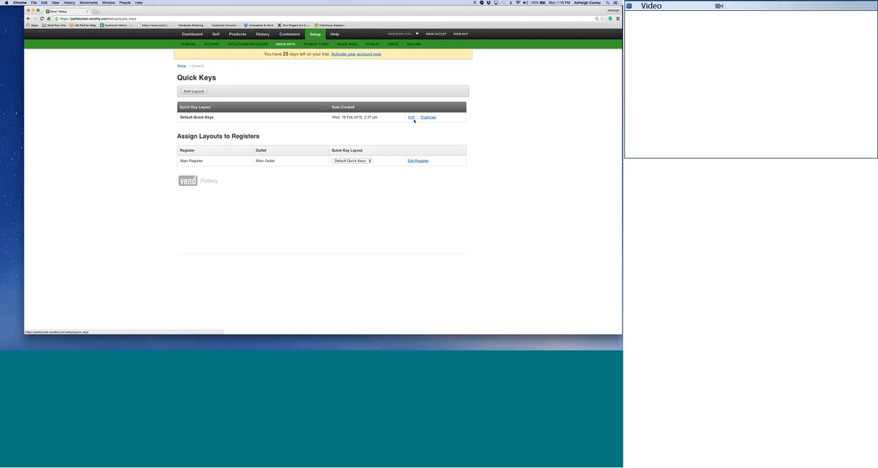
click(412, 117)
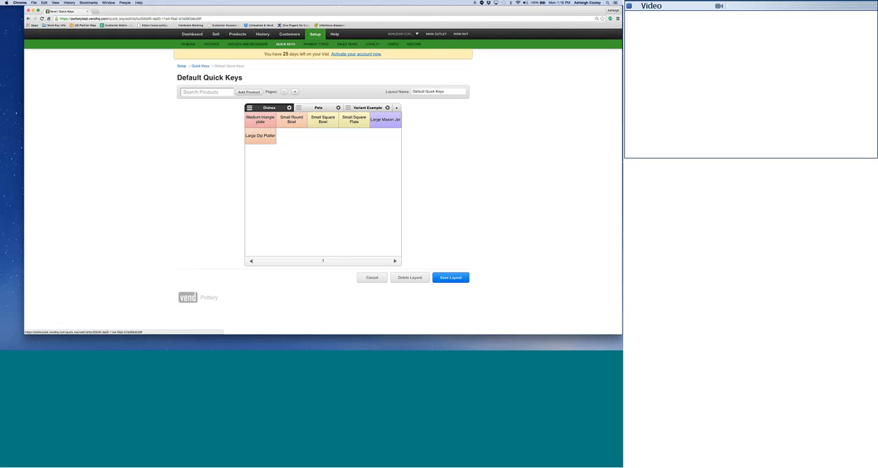
click(201, 92)
text(vase)
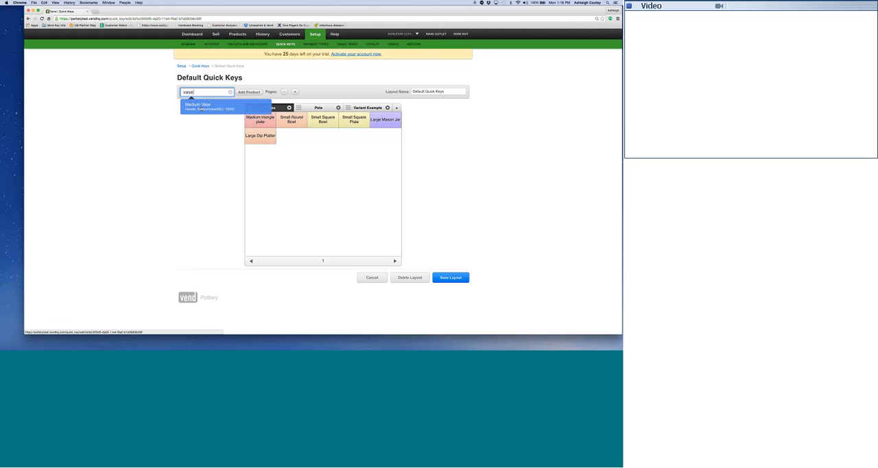
click(200, 106)
click(292, 136)
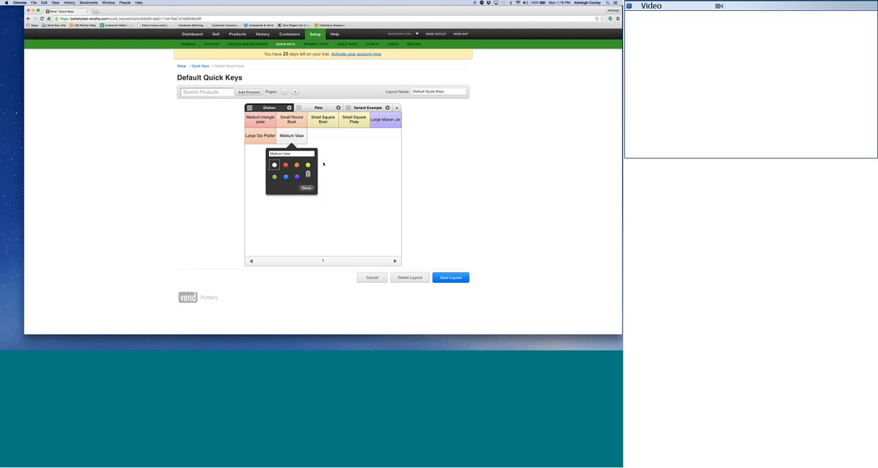
click(308, 166)
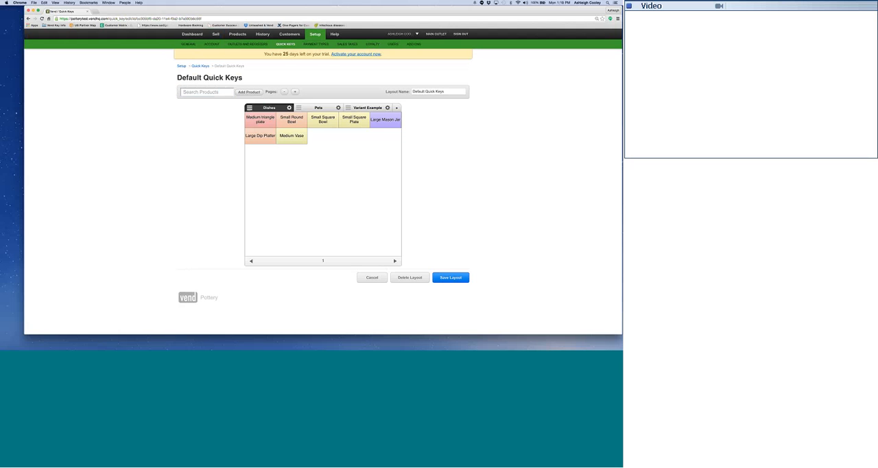
Add a quick key group named Testing after the Variant Example group, and return to the Dishes group.
click(319, 108)
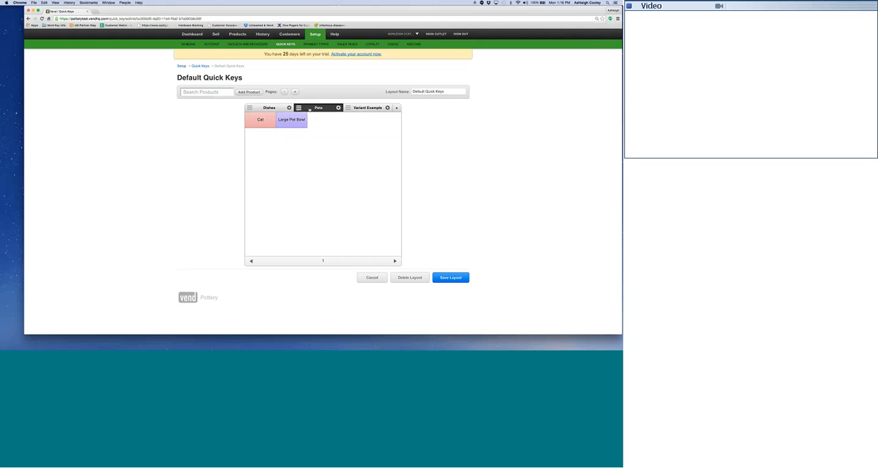
click(368, 108)
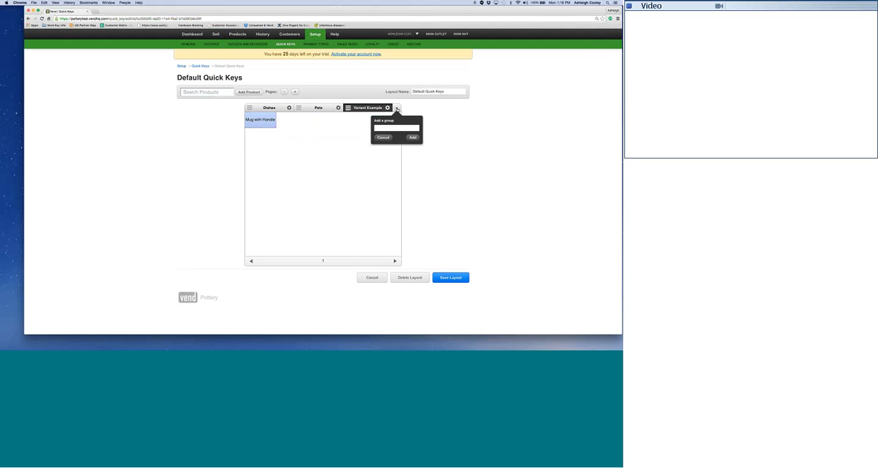
text(Testing)
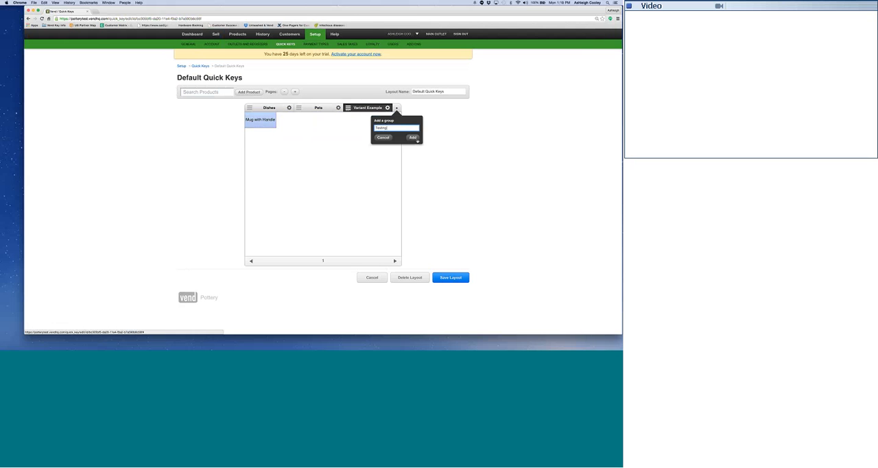
key(Return)
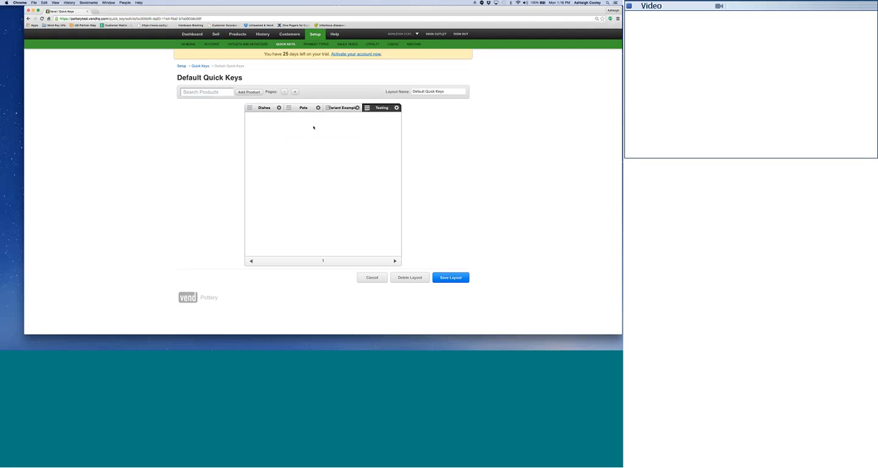
click(264, 108)
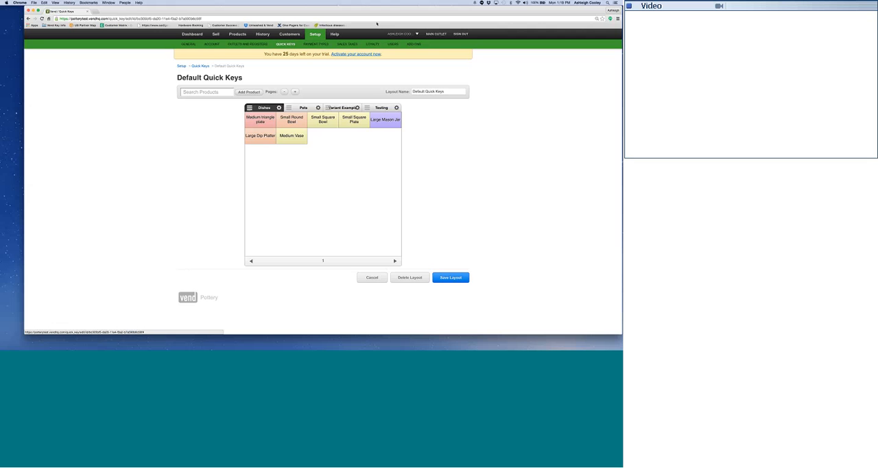
mouse_move(376, 12)
mouse_down()
mouse_move(374, 62)
mouse_move(371, 13)
mouse_up()
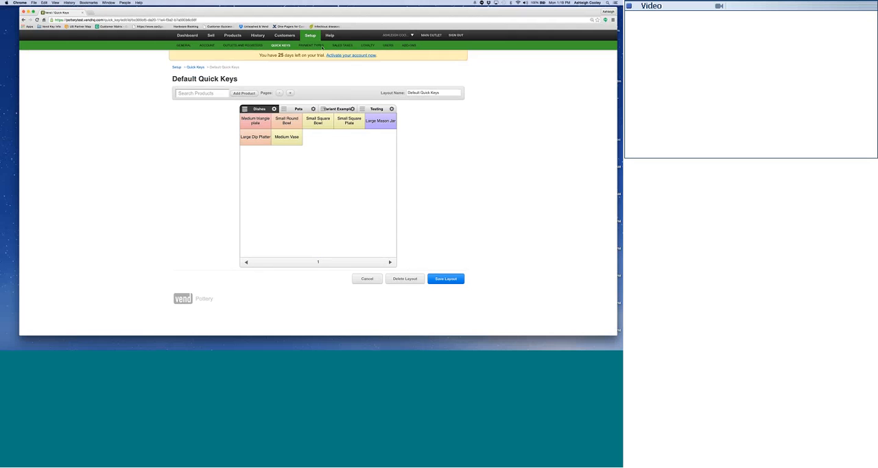
In the loyalty setup, enable bonus Loyalty for customers who fill out all their details in the Customer Portal.
click(368, 45)
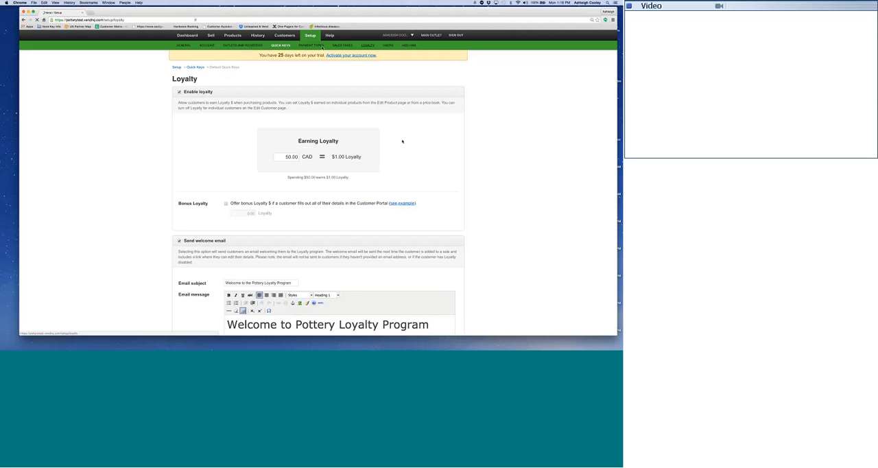
scroll(402, 142, down, 1)
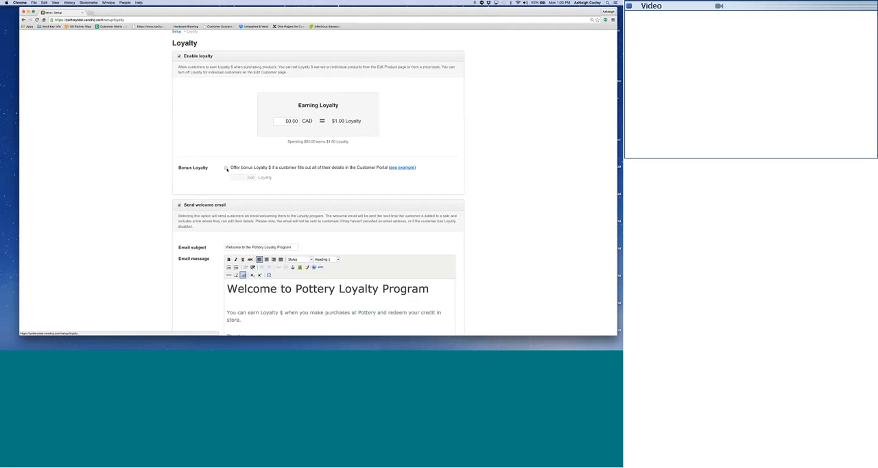
click(226, 168)
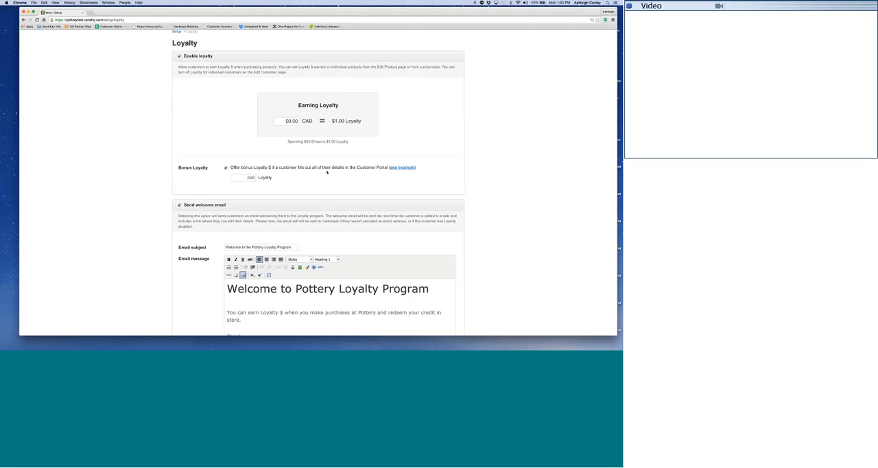
Set the bonus Loyalty amount for completed Customer Portal details to 10.
key(Tab)
text(10)
key(Tab)
Open the example Customer Portal form, check its customer detail fields, and return to the loyalty setup.
click(399, 168)
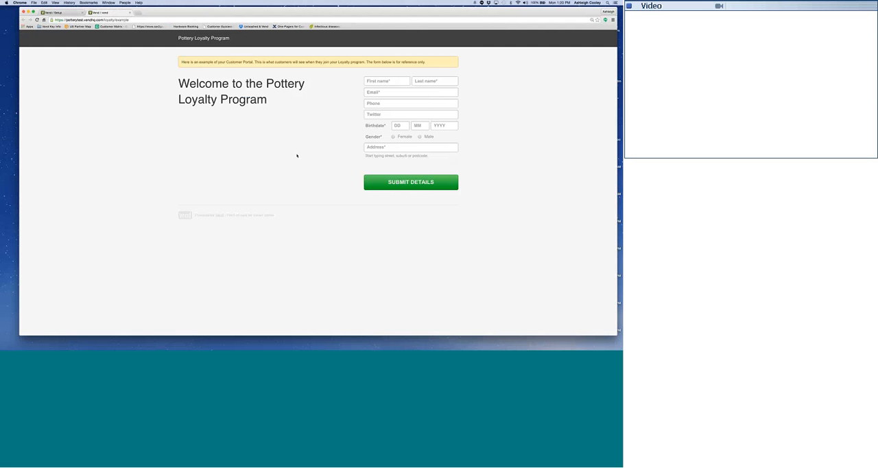
click(387, 81)
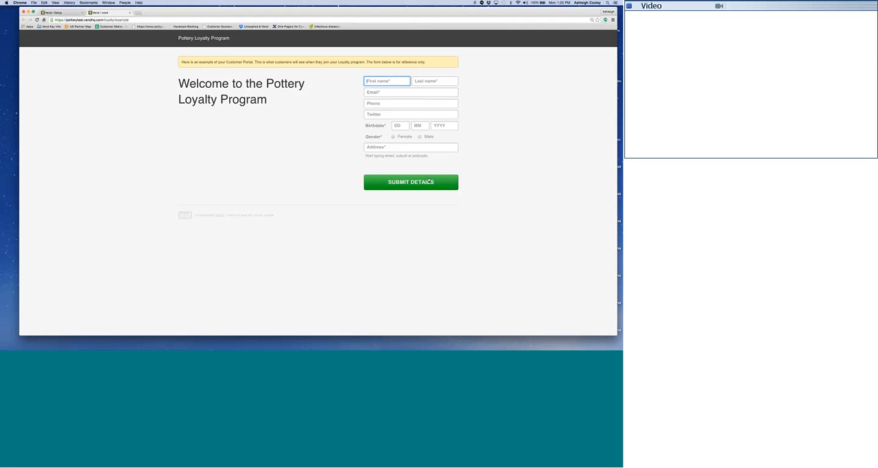
click(55, 12)
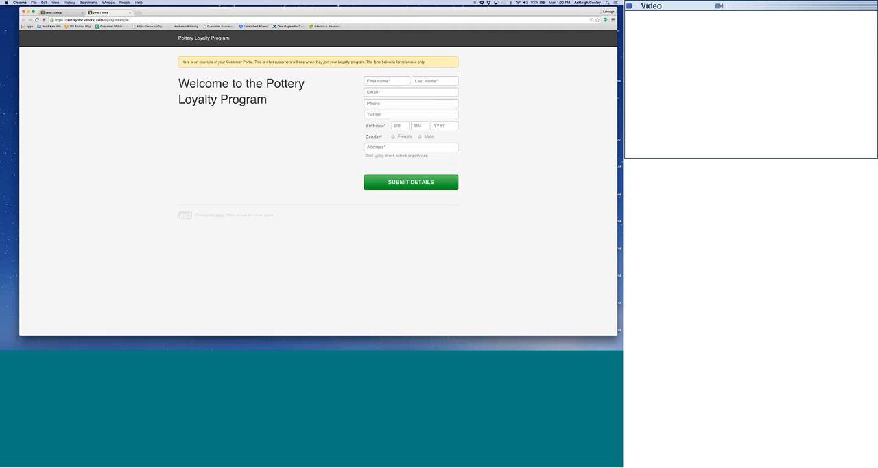
click(55, 12)
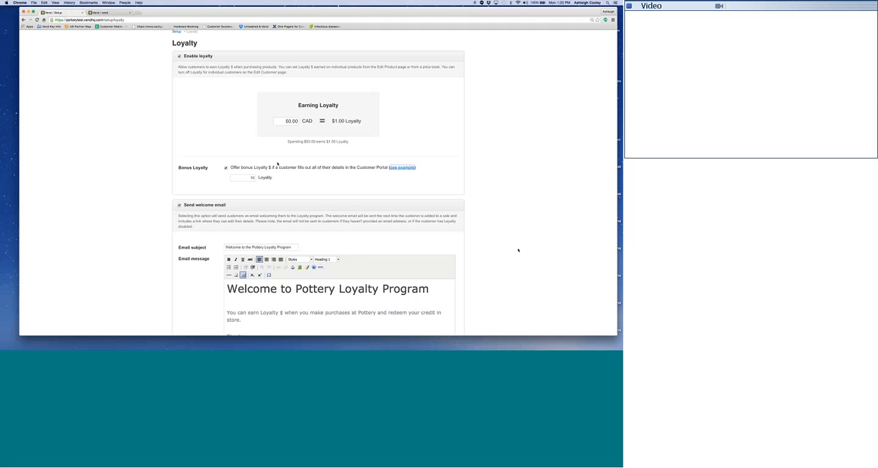
Review the welcome email's subject and message, and return to the earning and bonus Loyalty settings.
scroll(518, 250, down, 3)
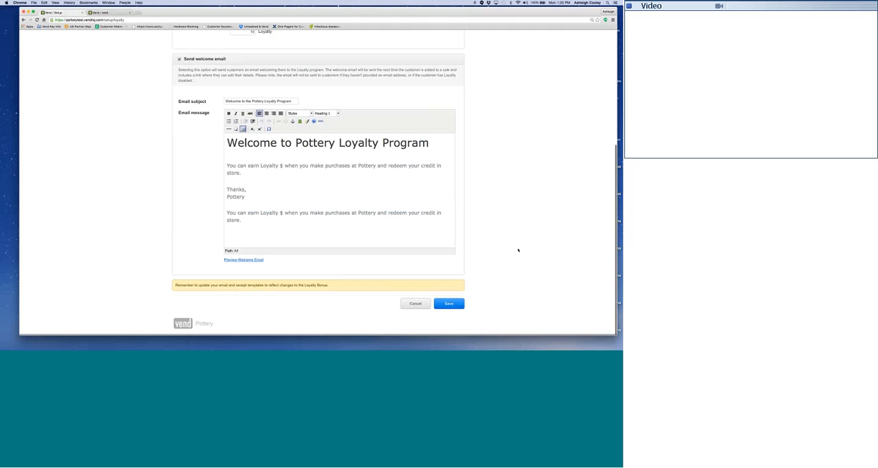
scroll(517, 249, up, 5)
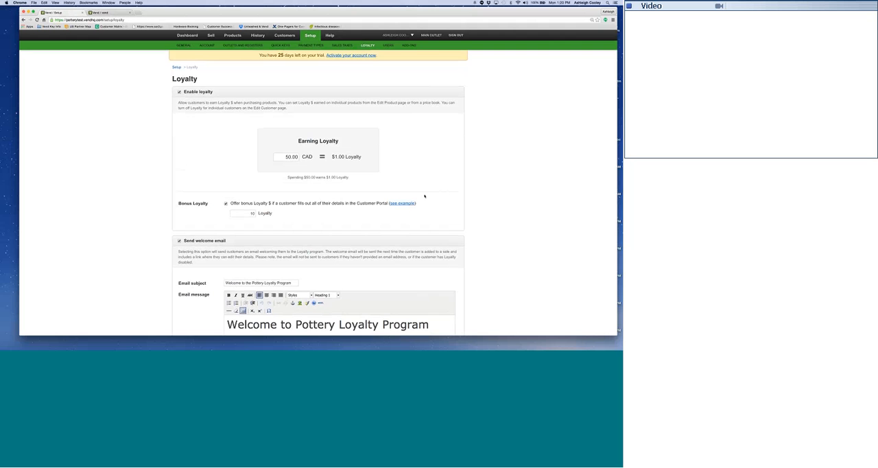
scroll(423, 196, down, 2)
scroll(245, 194, up, 3)
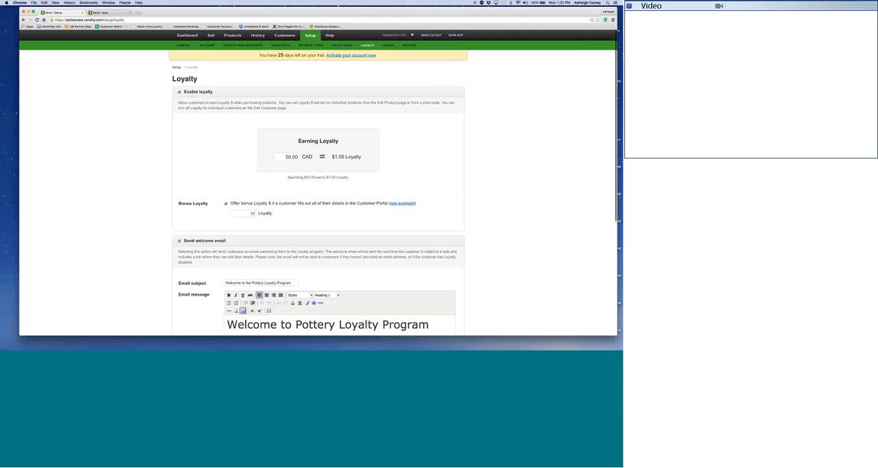
Open the Add-ons setup page and look through the suggested and connected third-party add-ons.
click(408, 45)
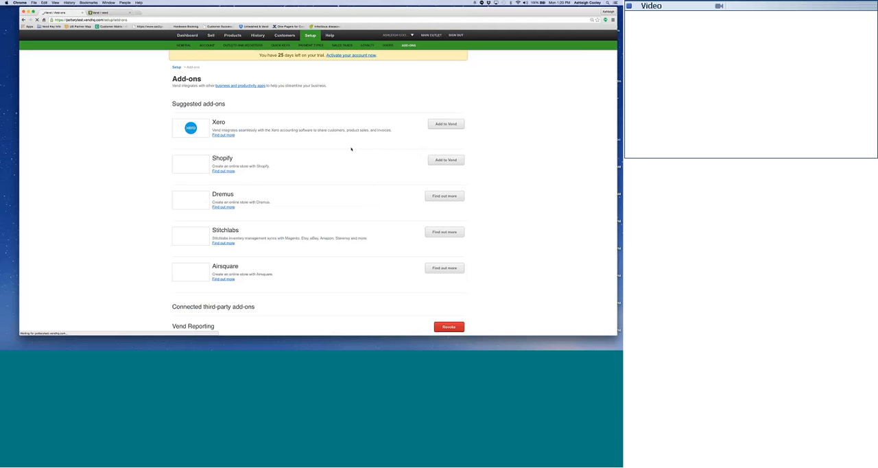
scroll(352, 148, down, 1)
scroll(351, 149, up, 1)
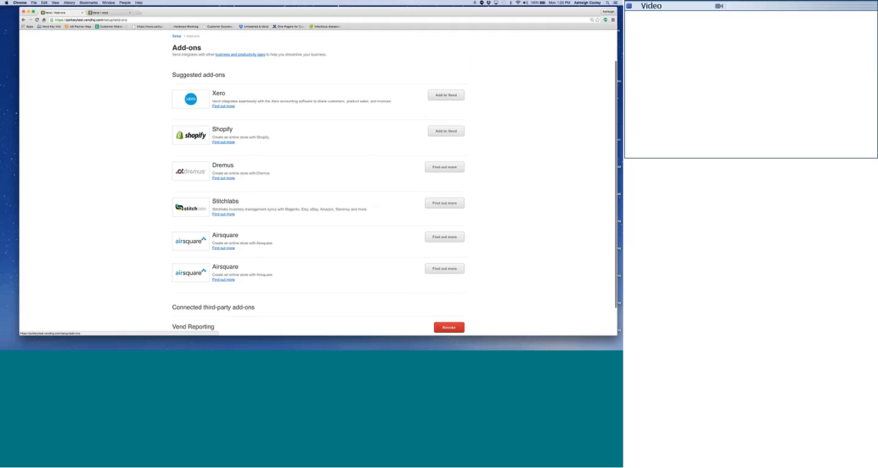
Find Vend's Product Add-Ons page in a new browser tab with "add ons", browse the integrations, and open the Collect website.
click(137, 13)
text(add ons)
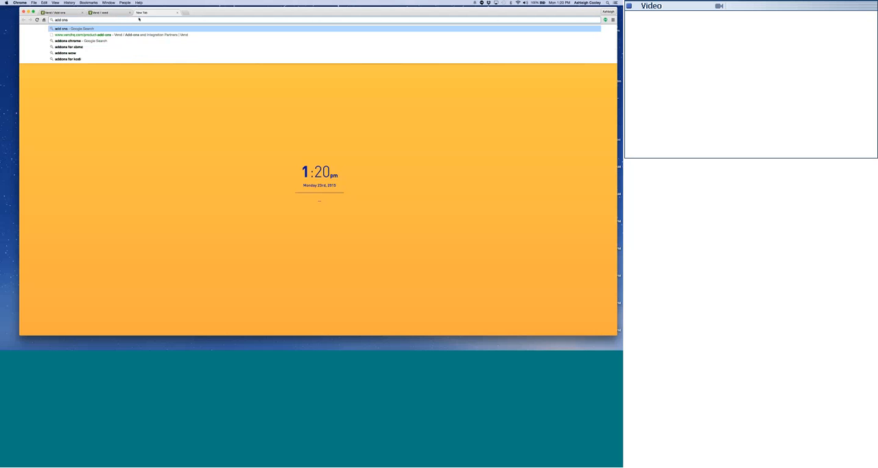
key(Down)
key(Return)
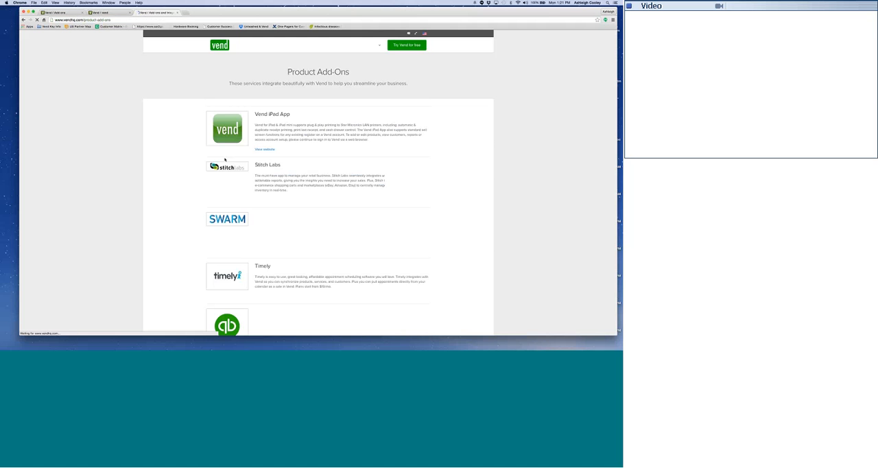
scroll(224, 159, down, 20)
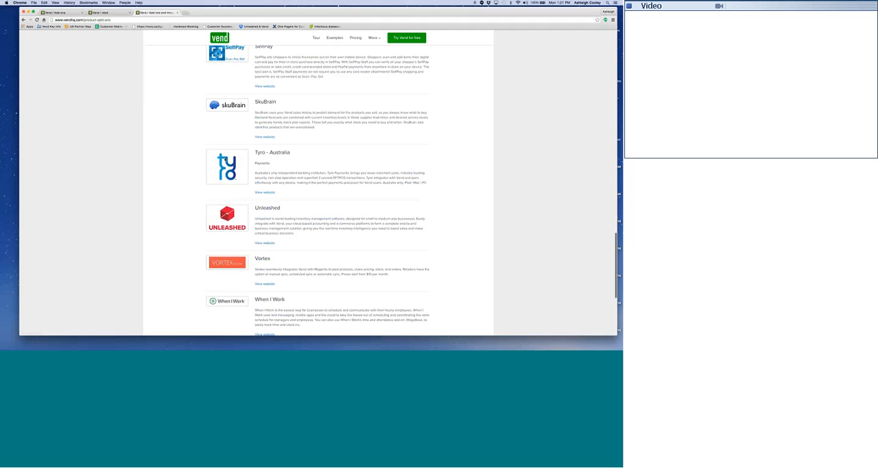
scroll(237, 122, up, 8)
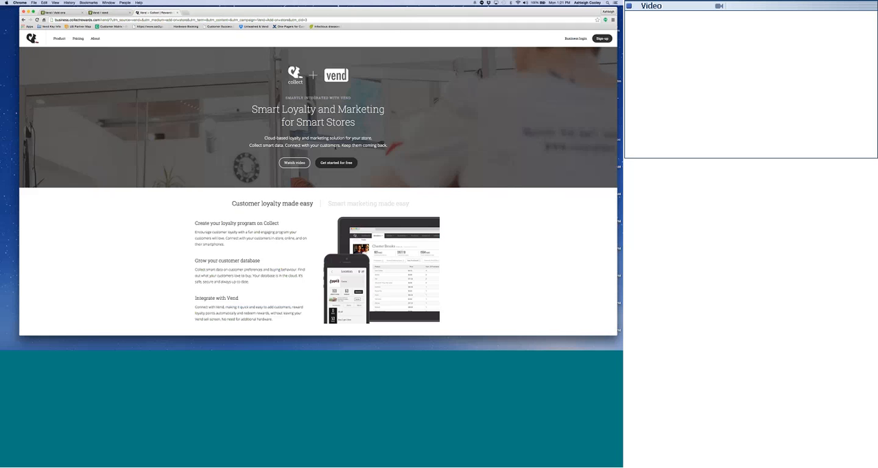
Read through the Collect loyalty page from the point-of-sale demo to the set-up section, and return to its start.
scroll(481, 183, down, 6)
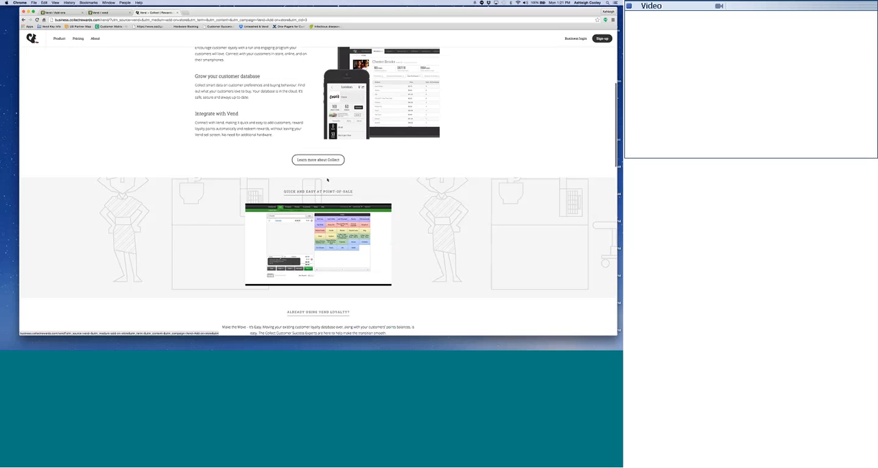
scroll(484, 191, down, 1)
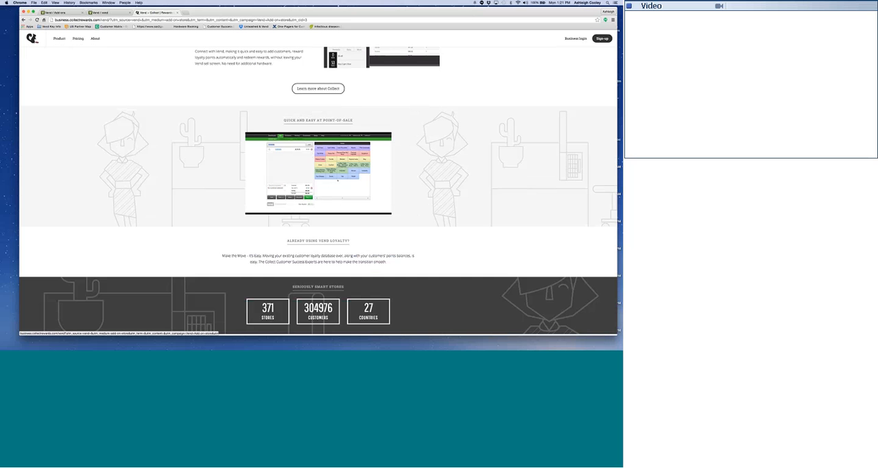
scroll(278, 226, up, 7)
scroll(277, 225, down, 20)
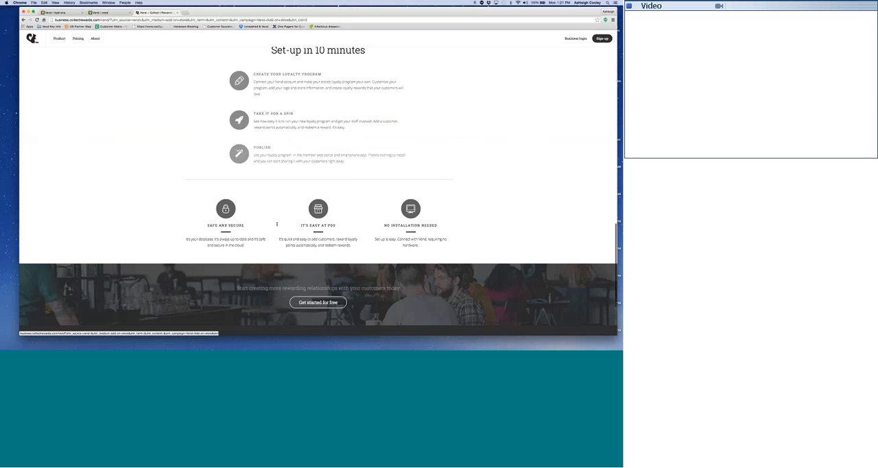
scroll(277, 225, up, 4)
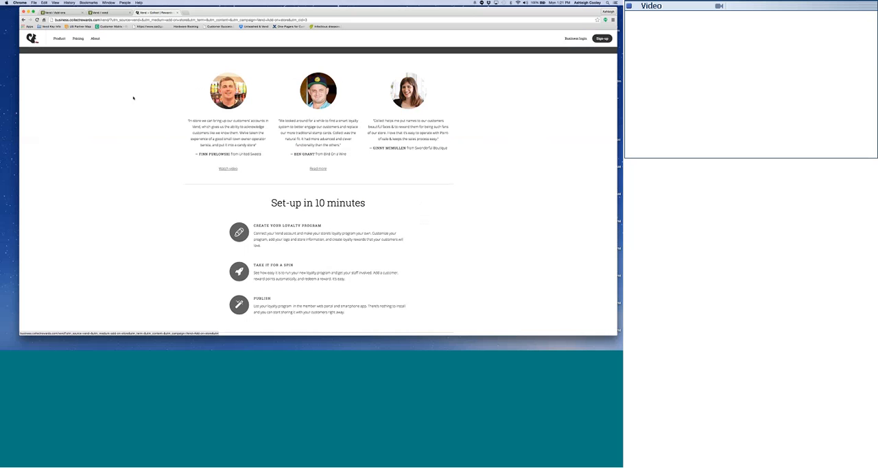
scroll(391, 171, up, 10)
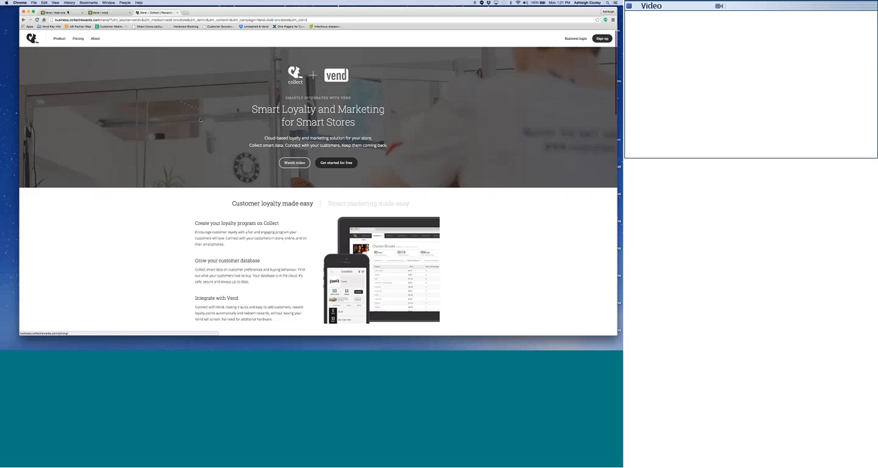
Return to the Vend store's setup and open the Dashboard to inspect the popular products chart.
click(67, 12)
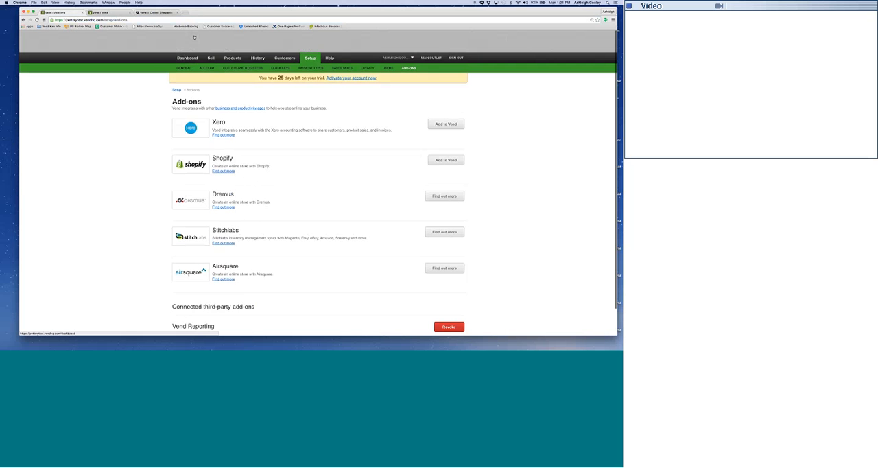
click(193, 35)
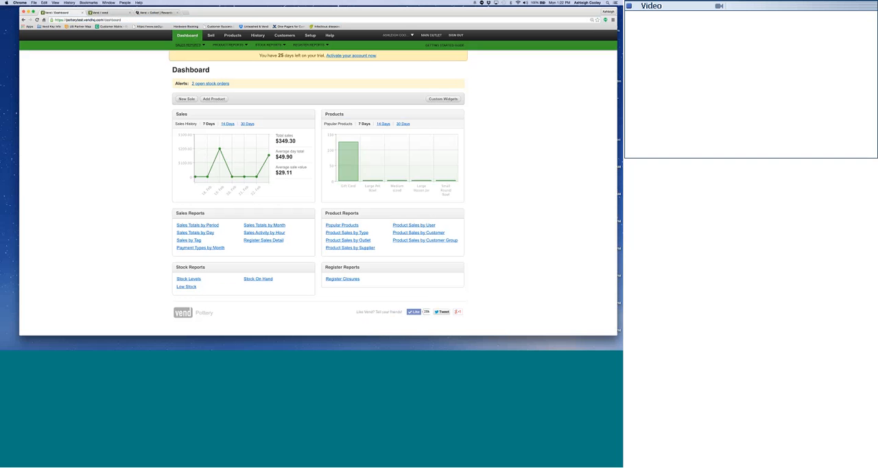
mouse_move(366, 163)
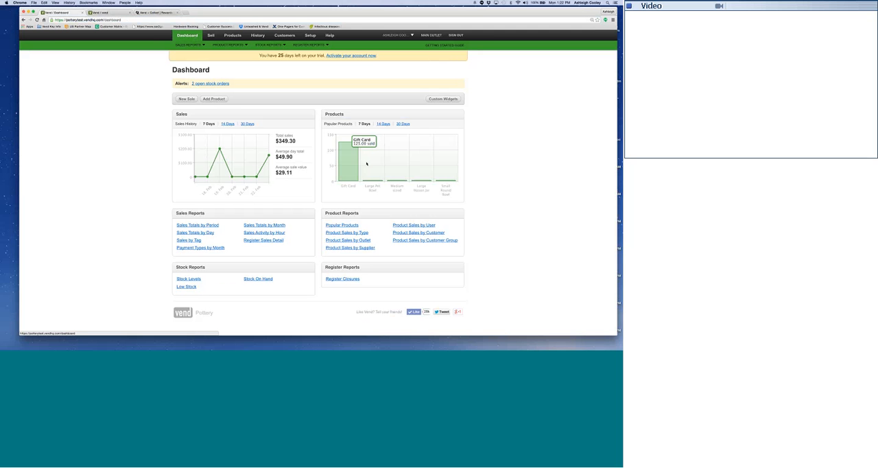